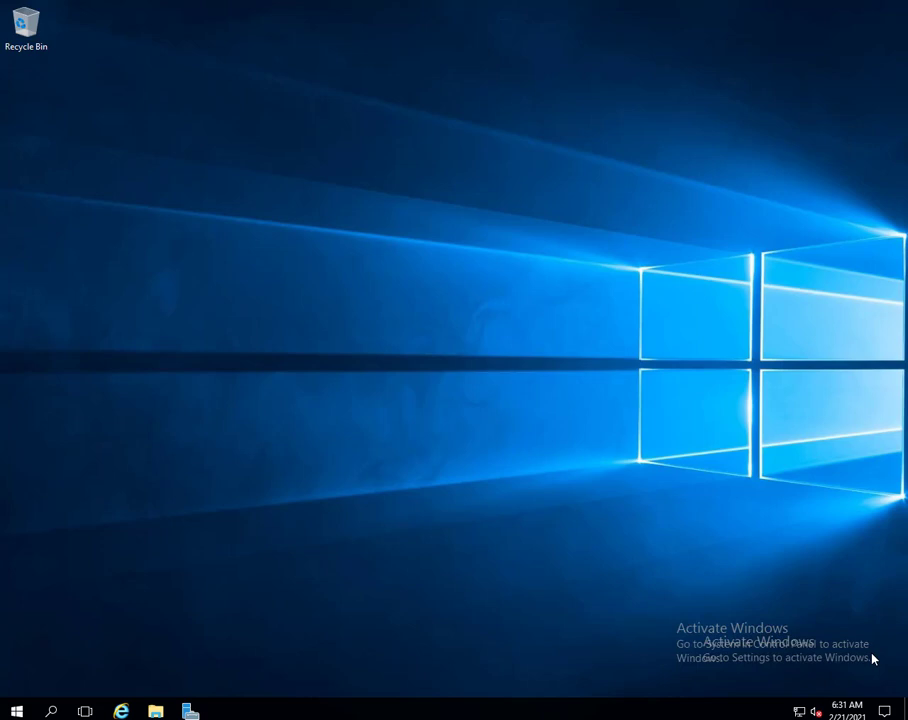
Open Server Manager, and launch the Group Policy Management console from Windows Administrative Tools in a maximized window
click(190, 710)
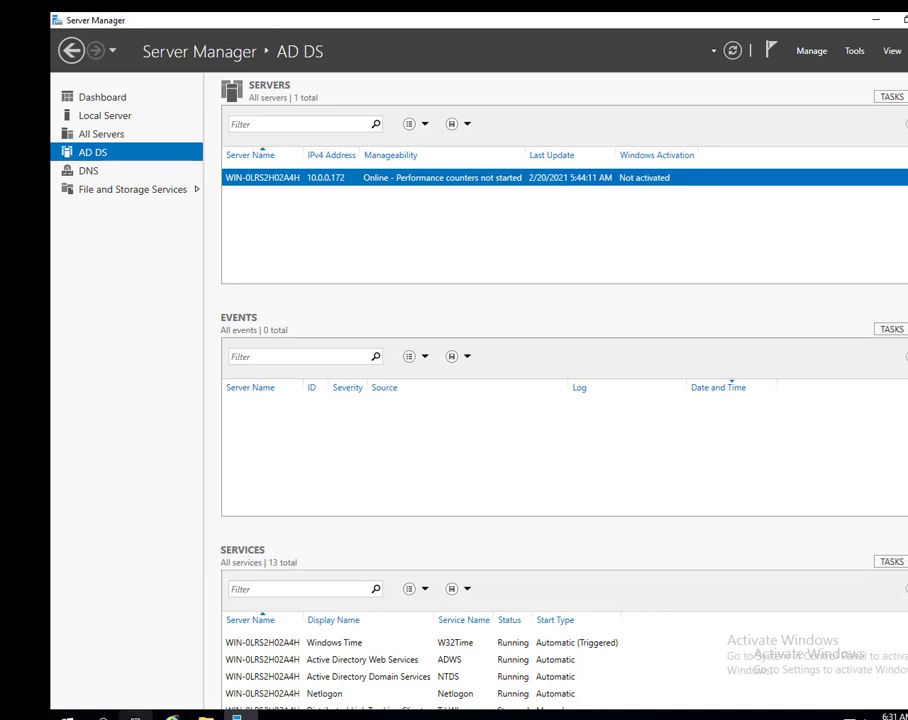
key(super)
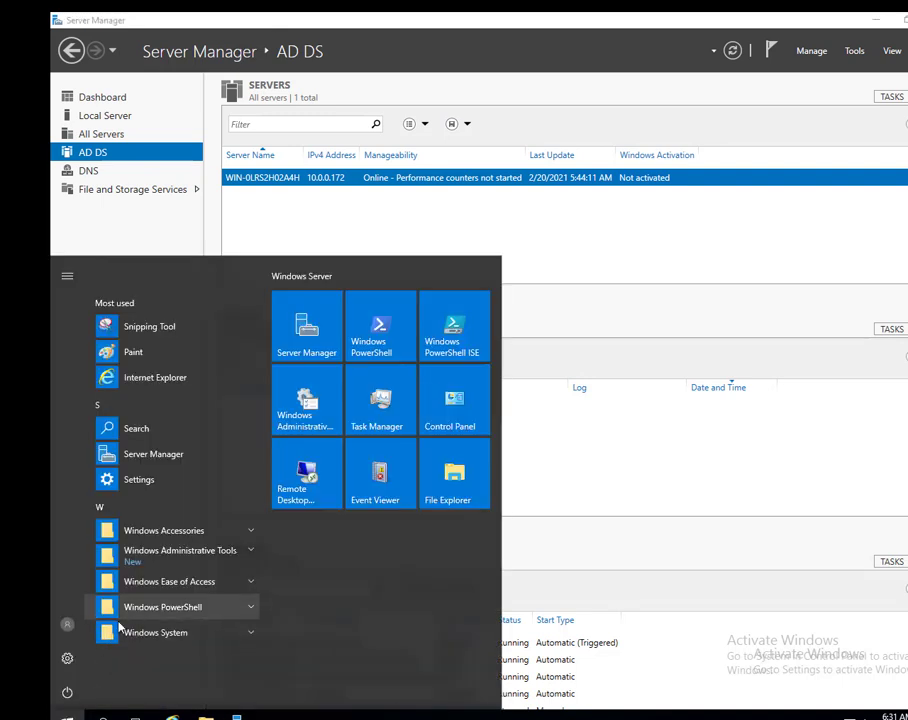
click(167, 557)
scroll(165, 660, down, 2)
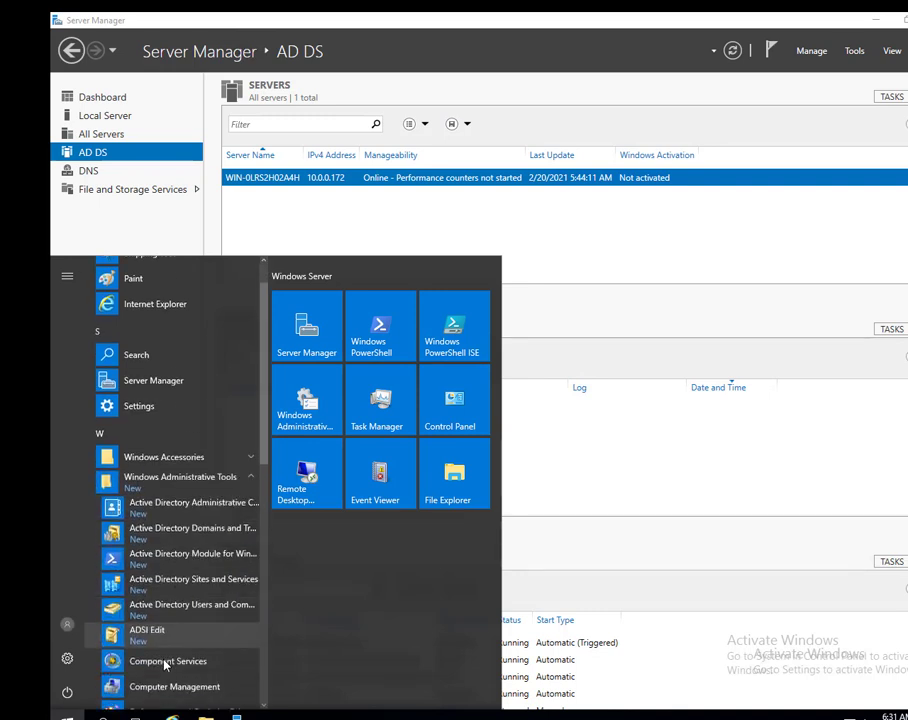
scroll(190, 664, down, 2)
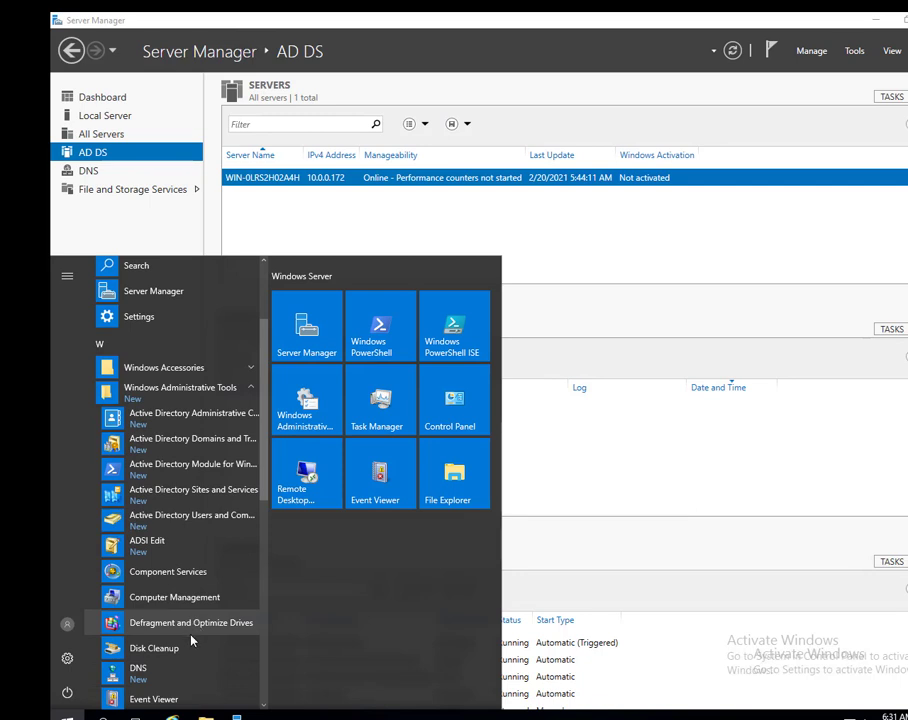
scroll(194, 660, down, 4)
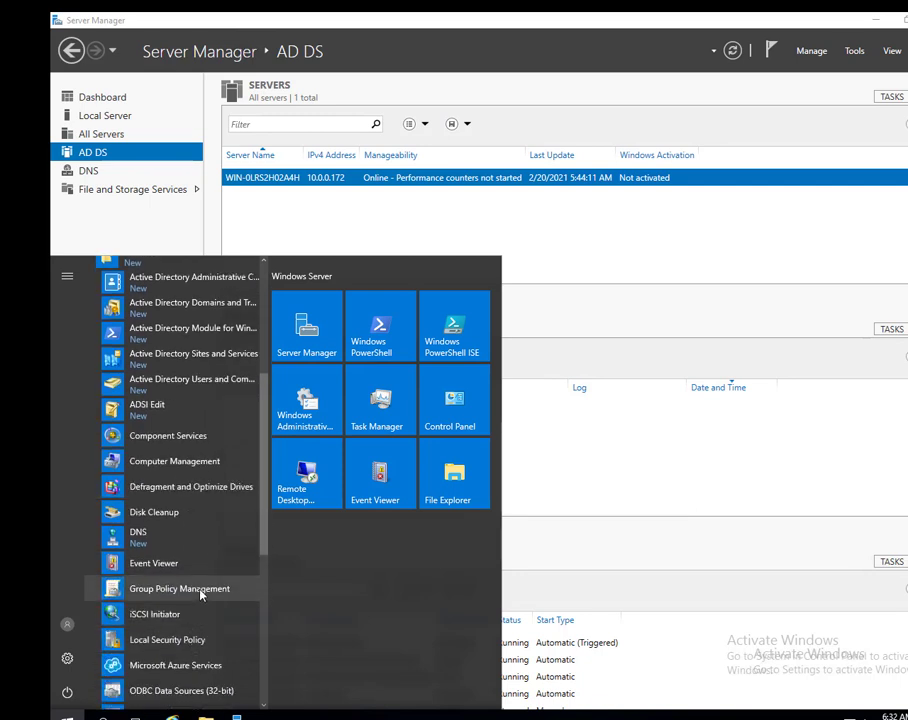
click(201, 592)
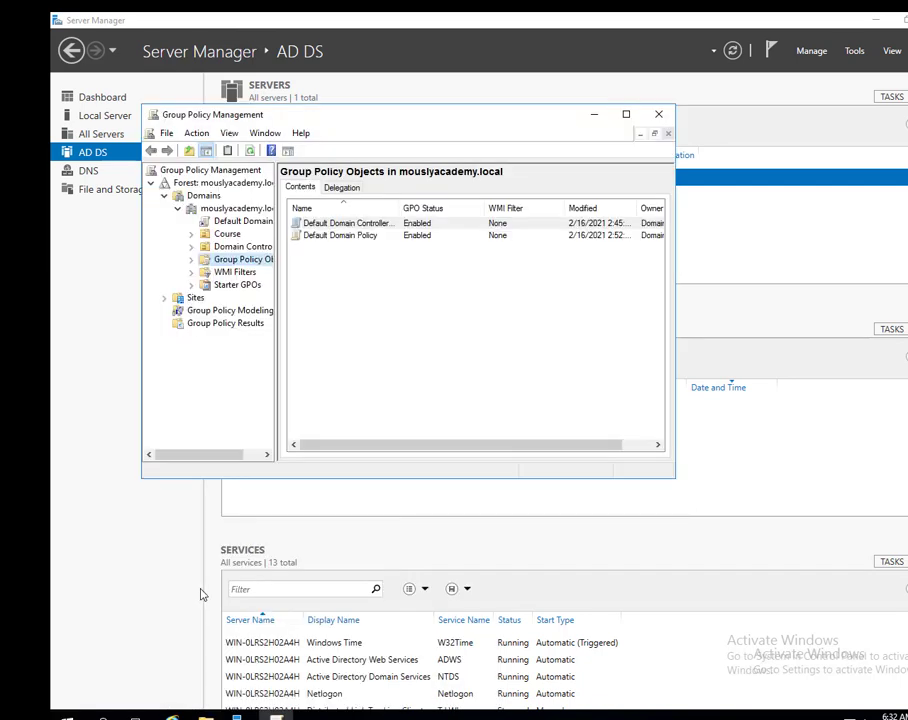
click(627, 114)
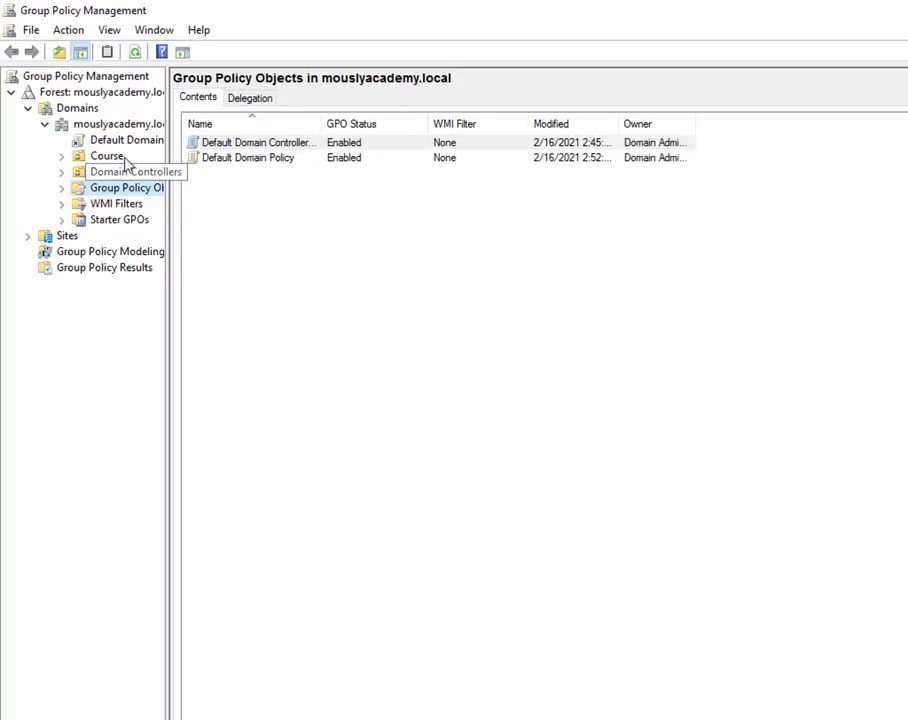
View the scope and linked domain of the Default Domain Policy, and widen the console tree to show full names
click(136, 146)
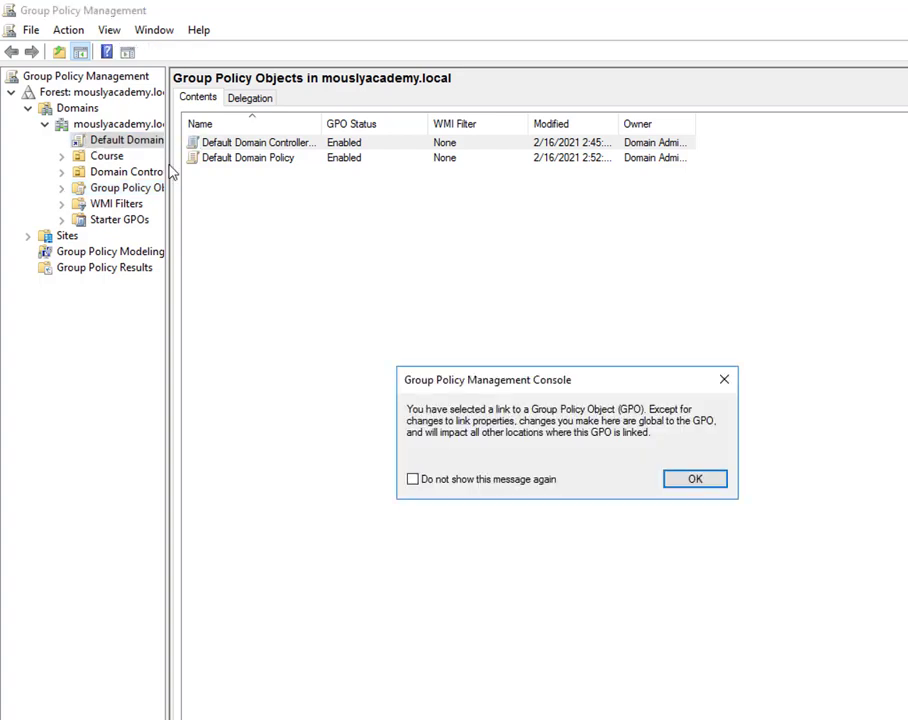
click(695, 480)
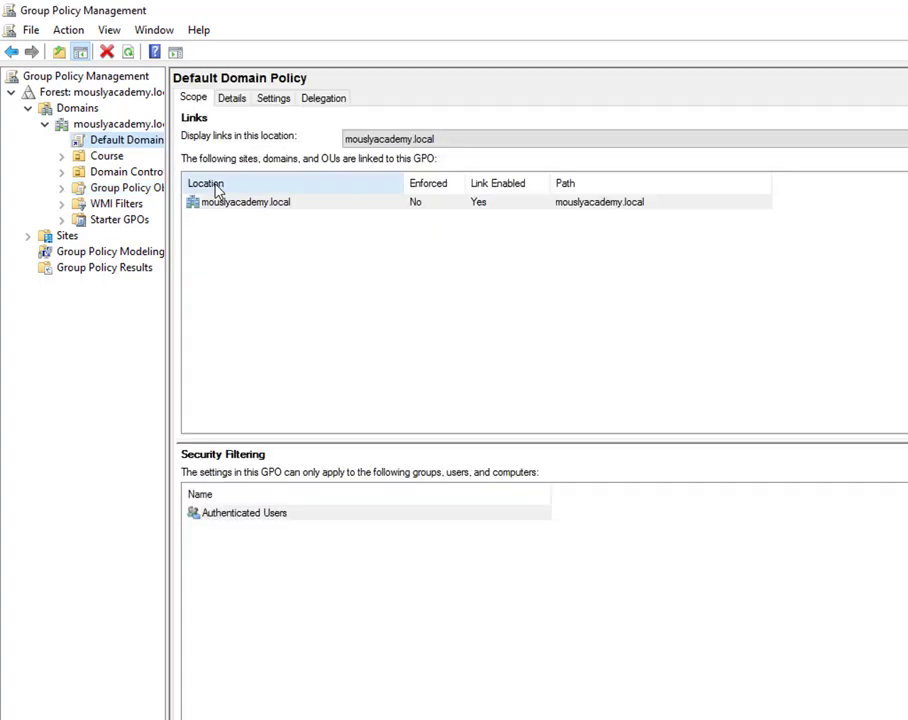
click(291, 205)
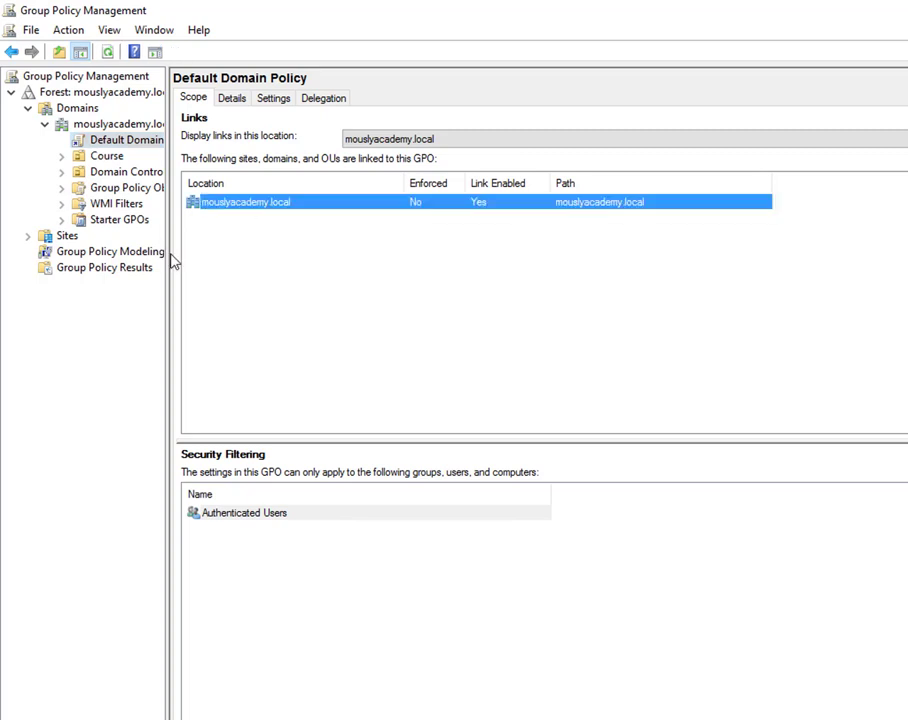
drag(166, 281, 292, 265)
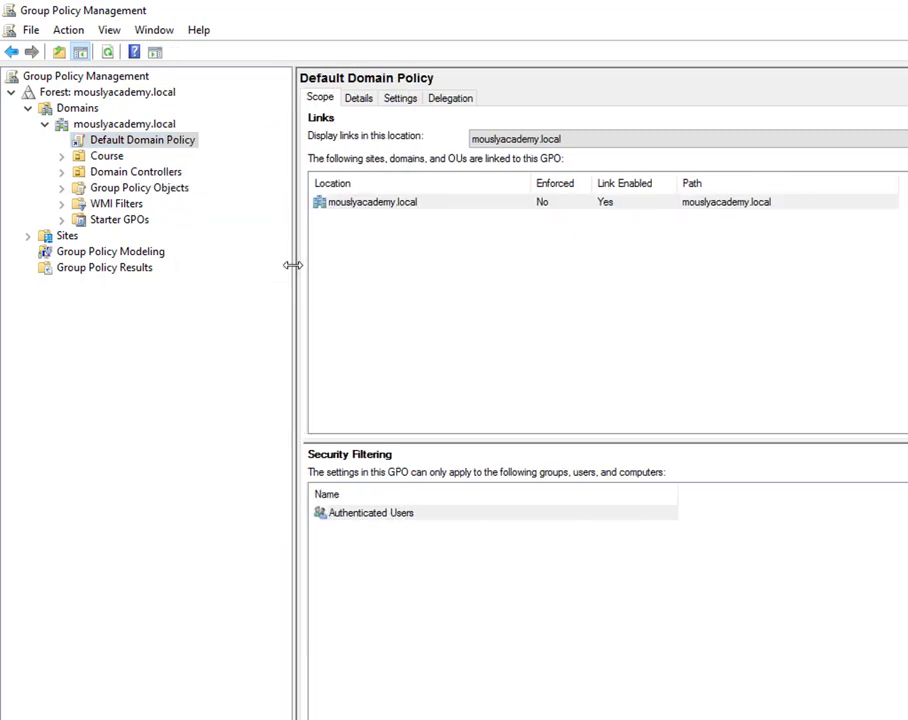
Open the Default Domain Policy for editing in a maximized Group Policy Management Editor
right_click(165, 150)
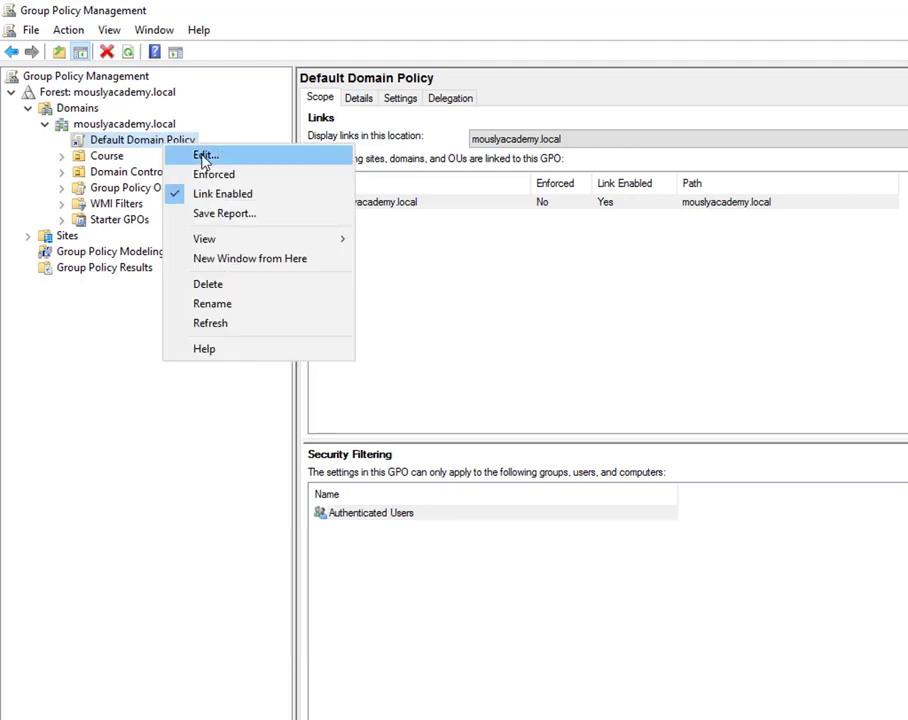
click(203, 156)
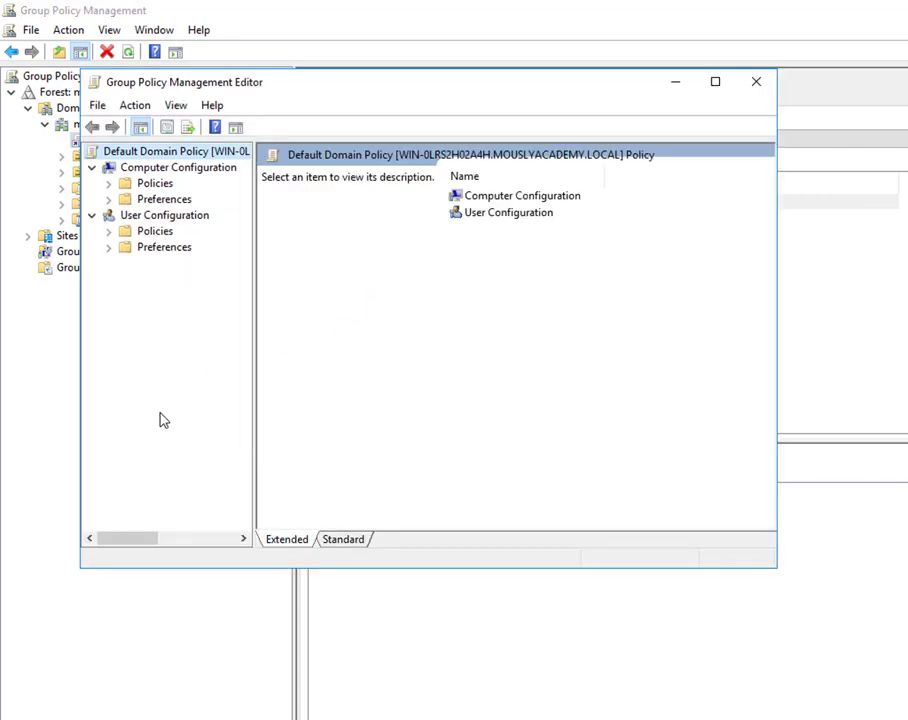
click(715, 82)
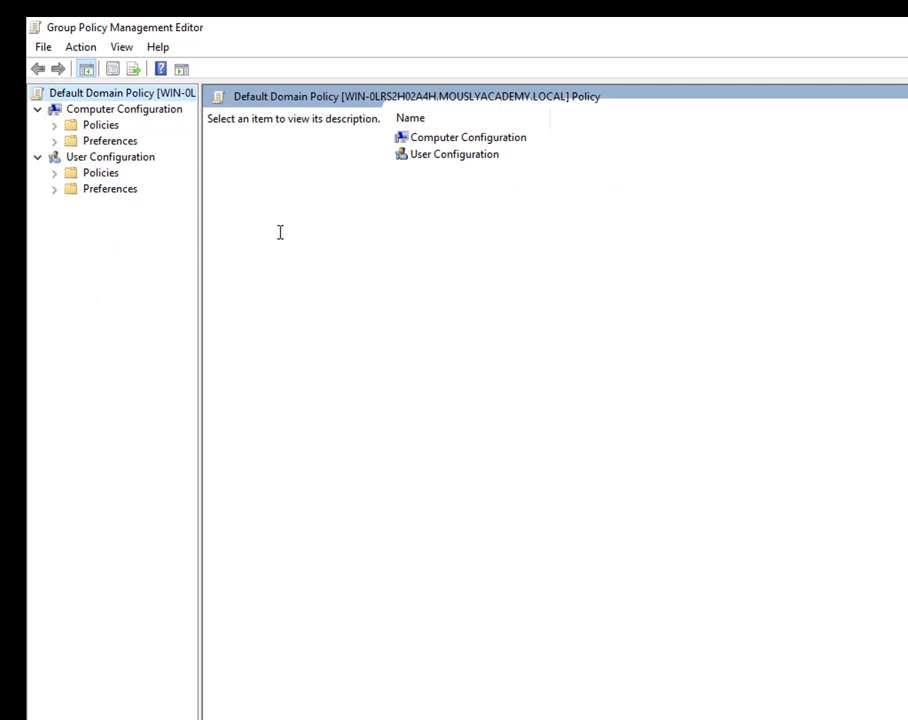
Compare the contents of the Computer Configuration and User Configuration sections of the policy
click(143, 115)
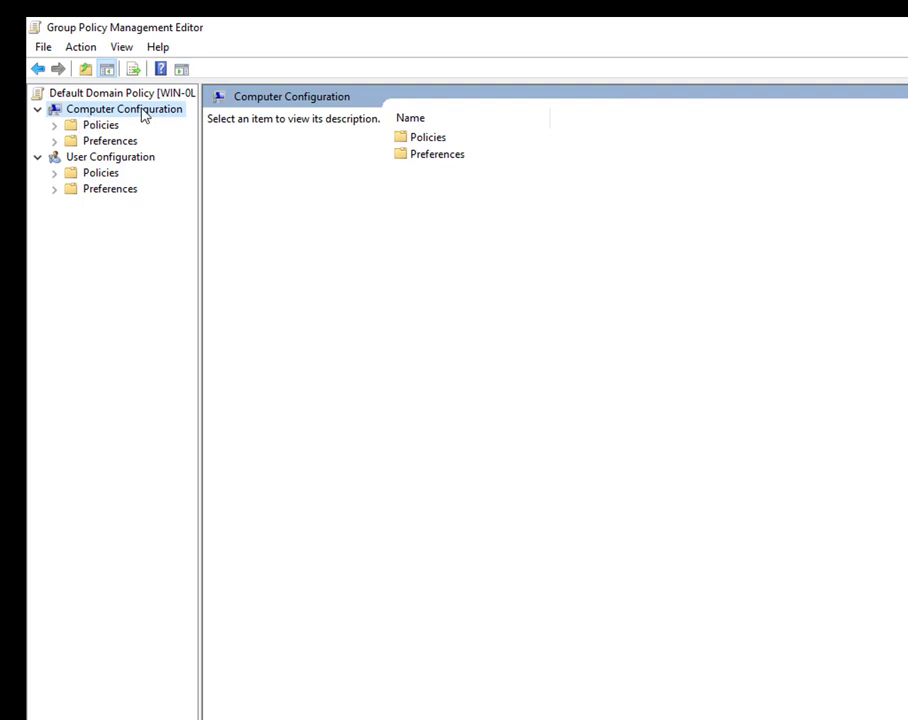
click(97, 160)
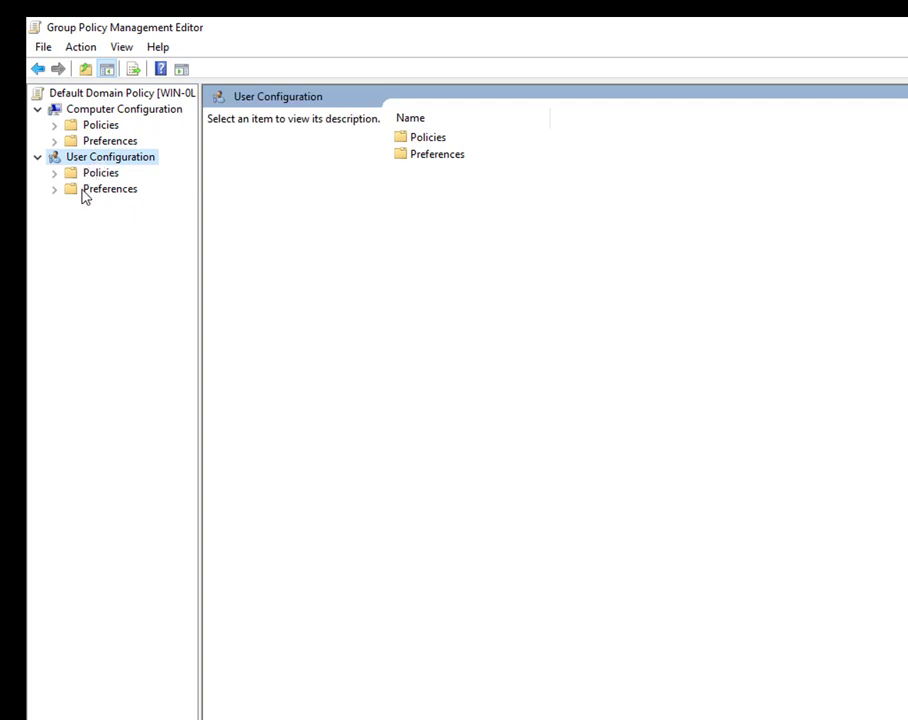
click(127, 115)
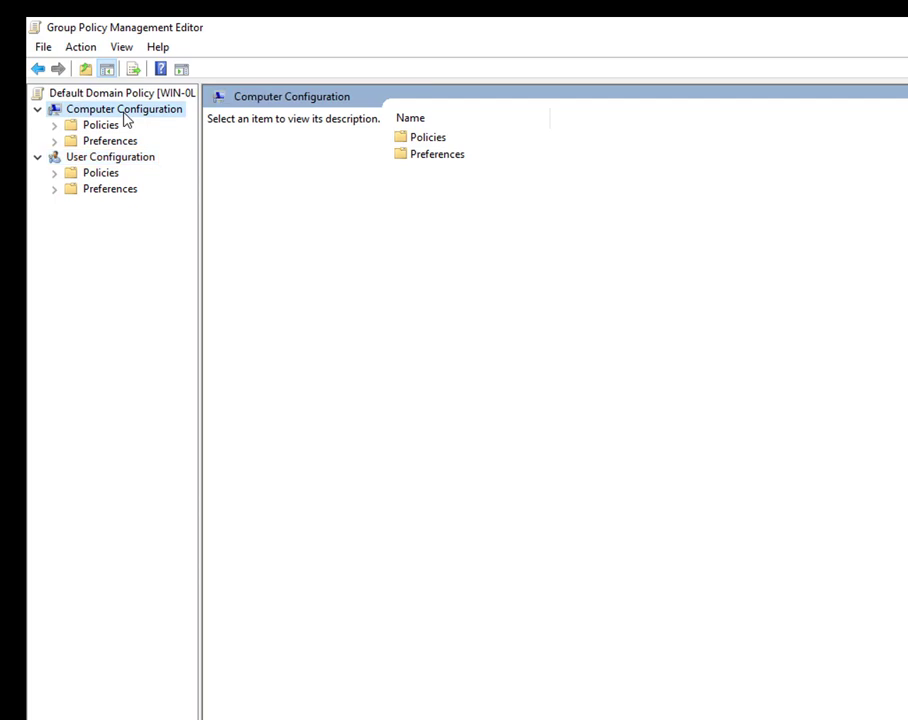
click(106, 161)
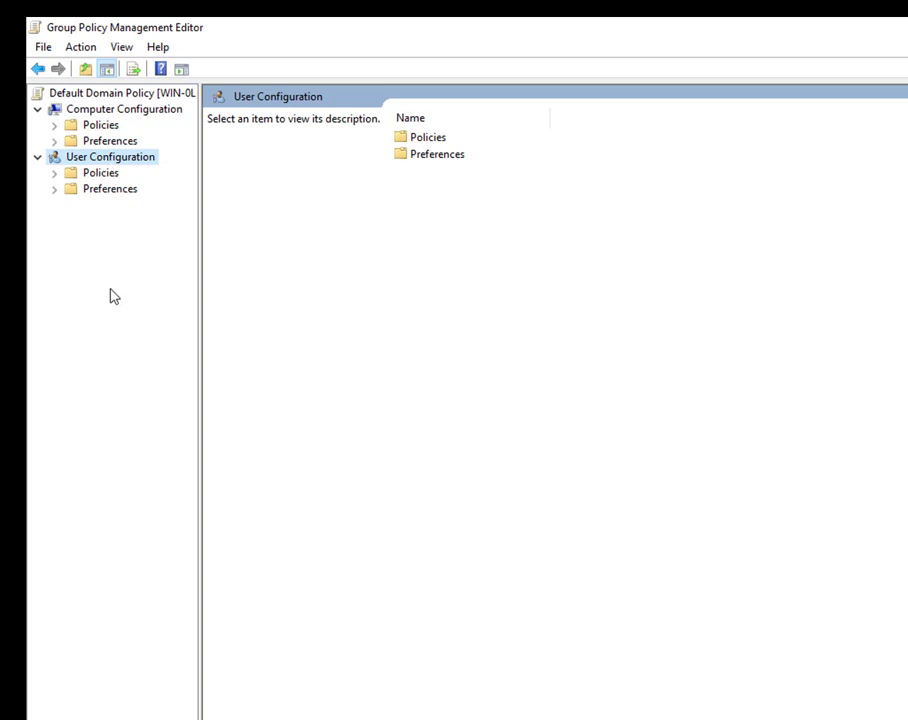
Show the Control Panel settings in the Administrative Templates of the User Configuration policies
click(73, 174)
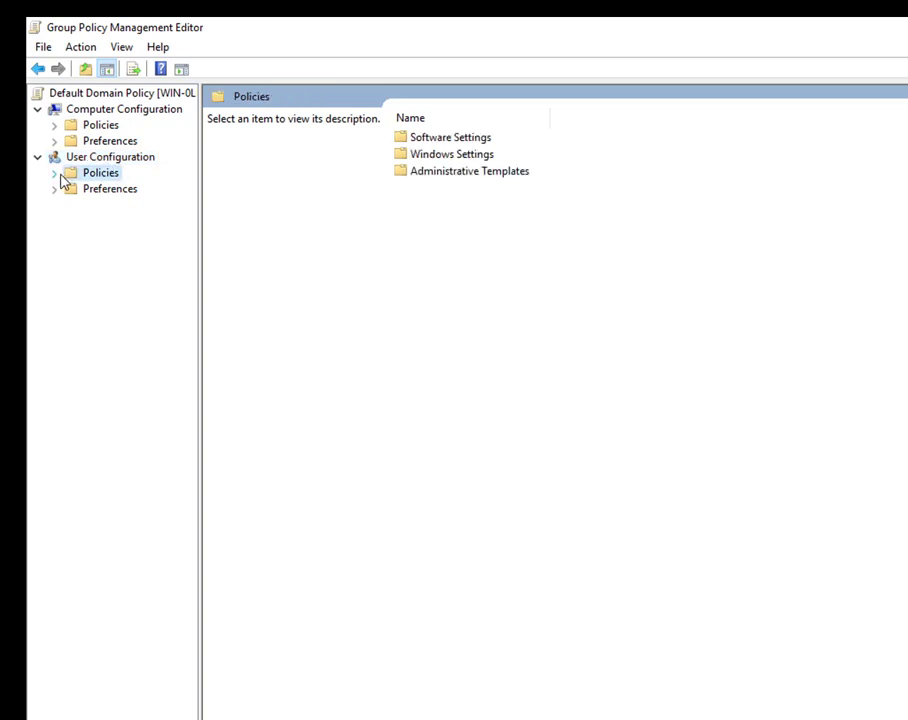
click(55, 177)
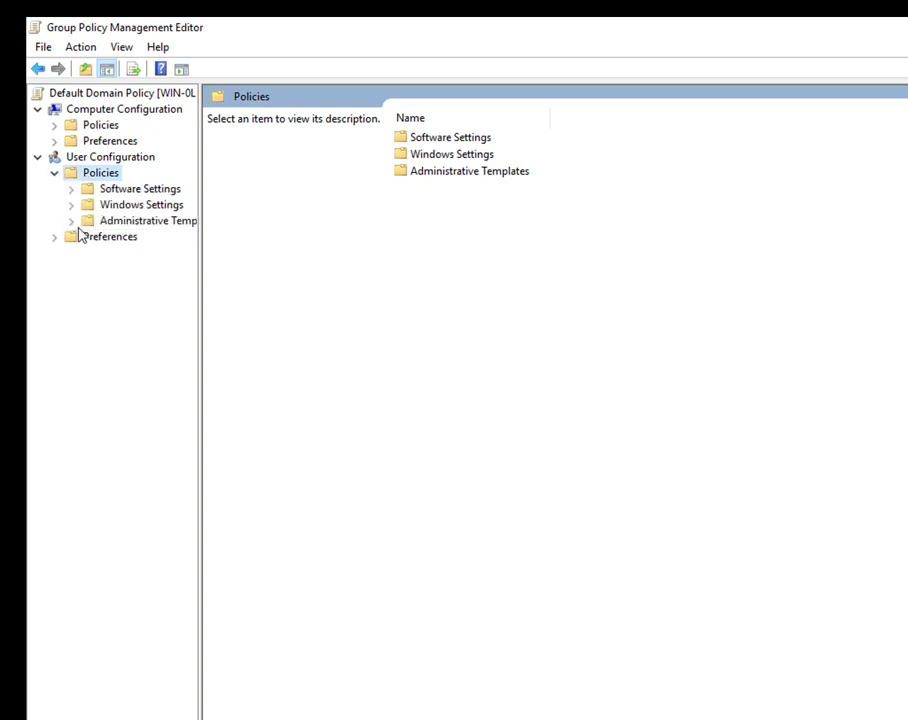
click(71, 221)
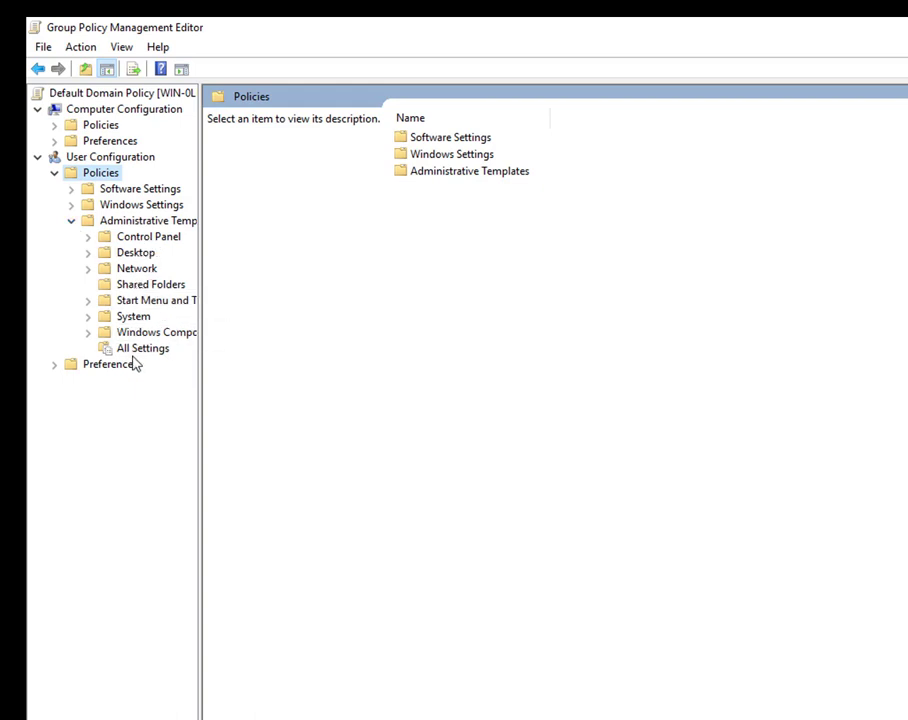
click(118, 238)
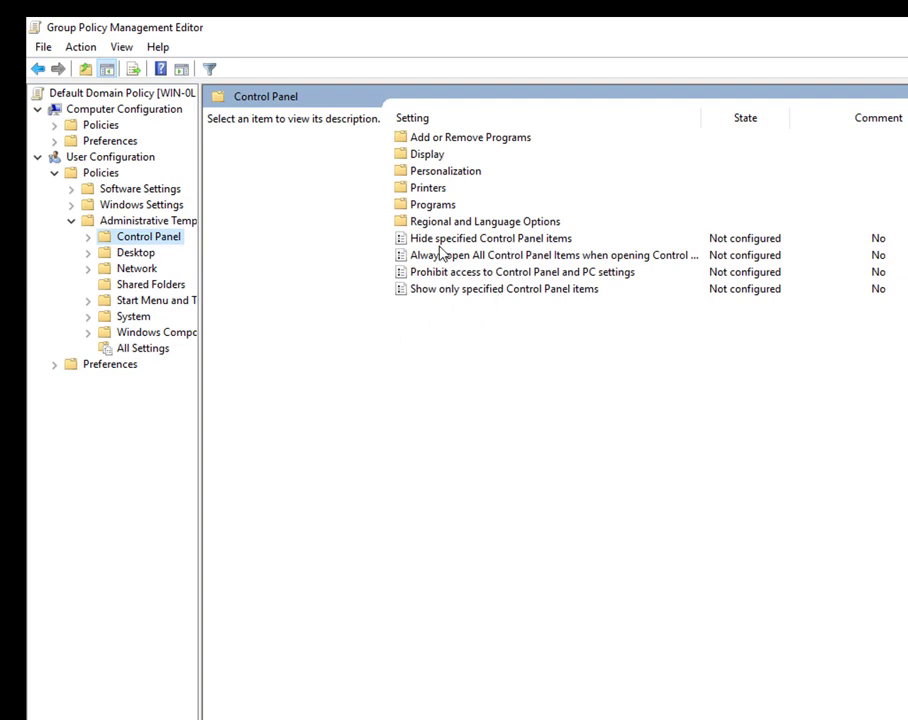
Try the Enabled option of "Hide specified Control Panel items", view its list of disallowed items, and discard the change
double_click(481, 247)
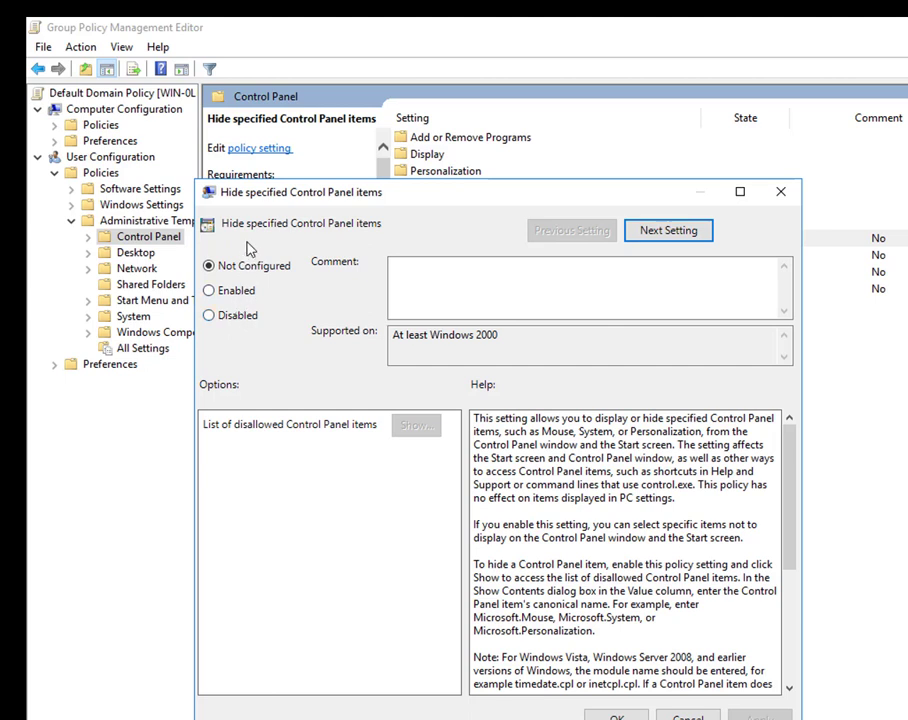
click(234, 300)
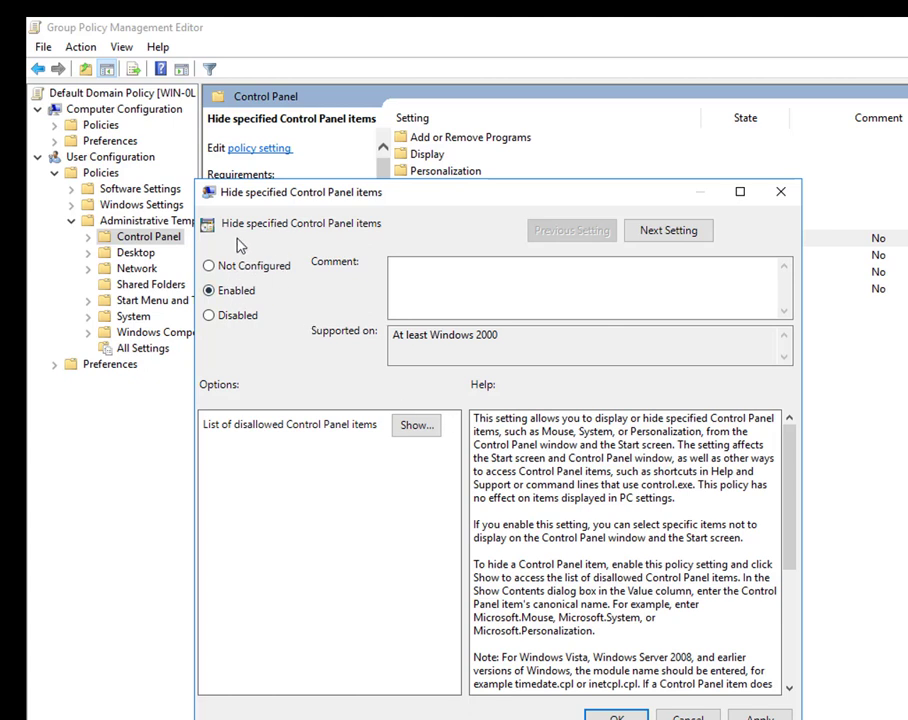
click(412, 426)
click(340, 302)
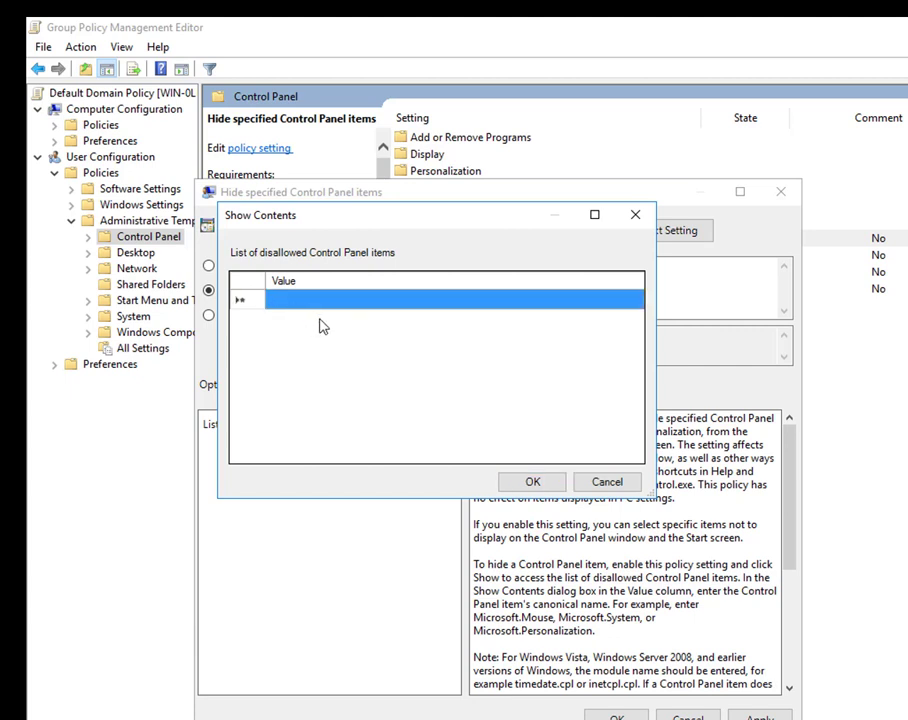
click(612, 482)
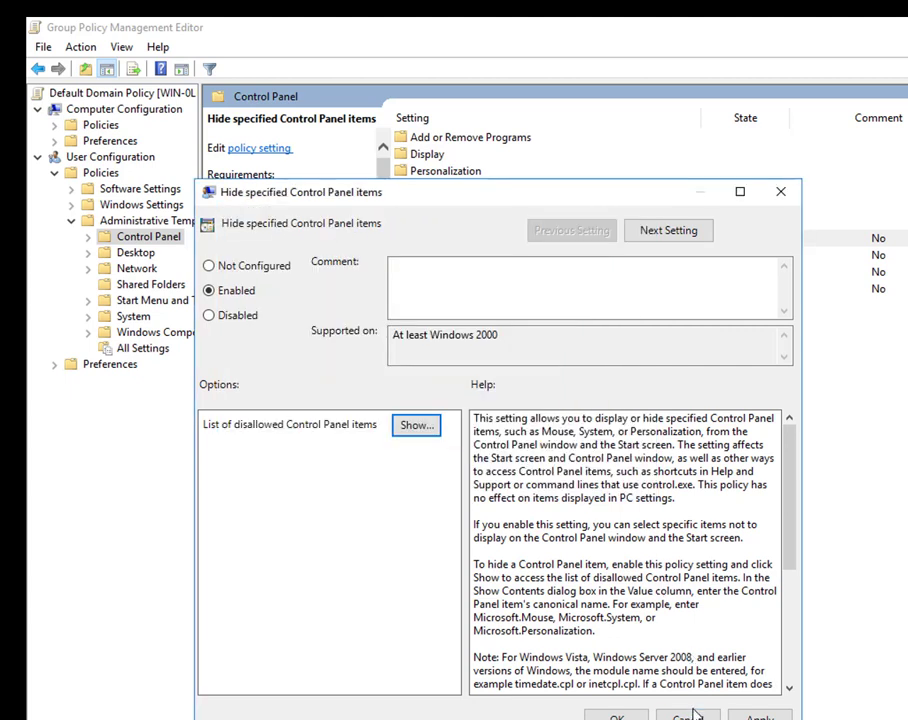
drag(643, 471, 540, 497)
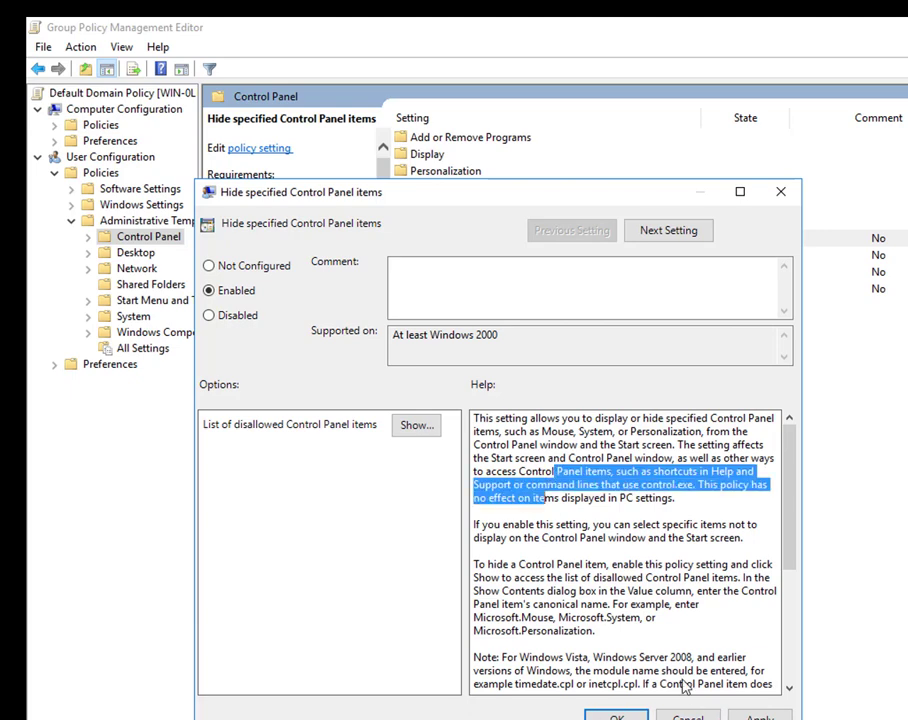
click(679, 716)
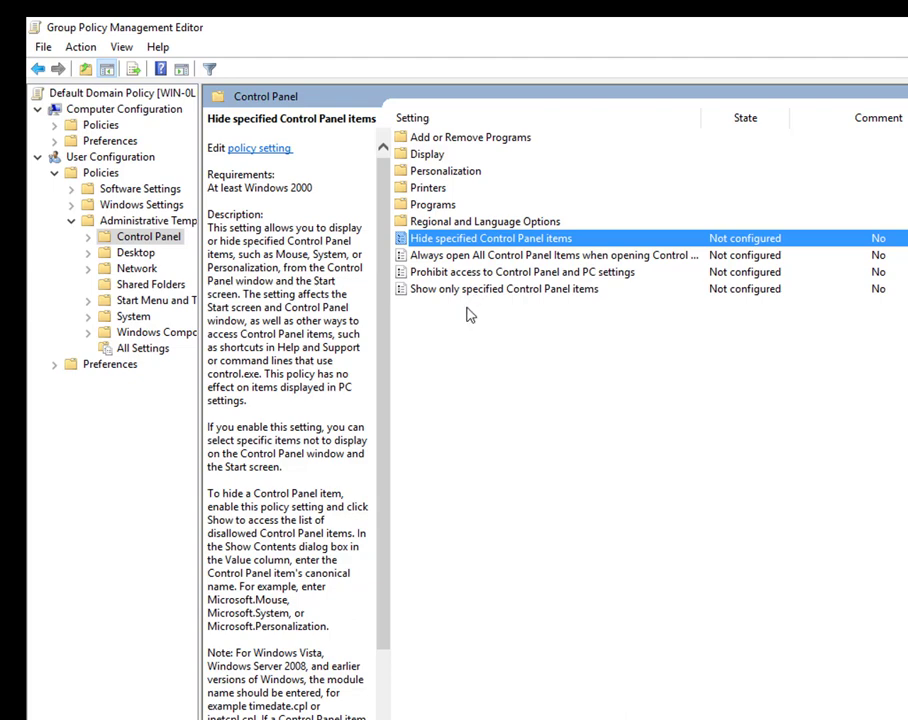
Set the "Prohibit access to Control Panel and PC settings" policy to Enabled
double_click(576, 278)
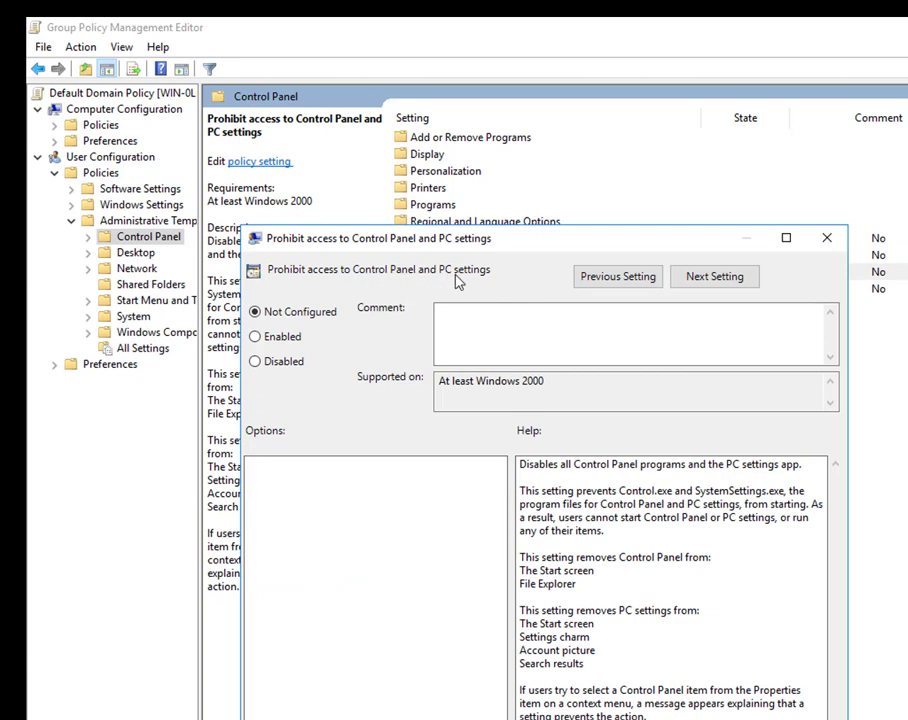
click(293, 338)
key(Return)
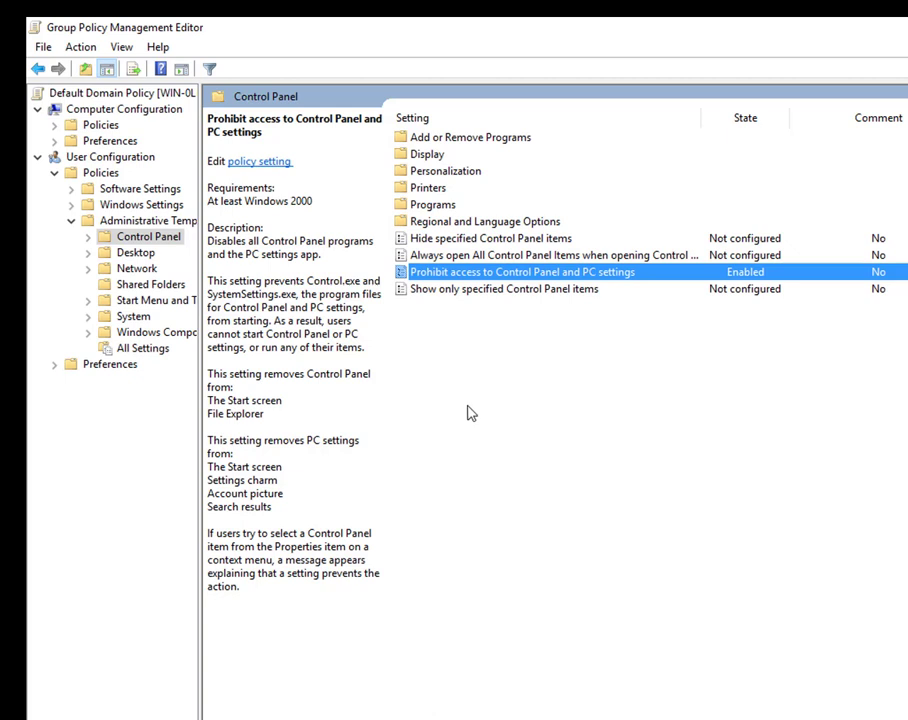
Try the Disabled option of the Add or Remove Programs policy hiding "Add a program from CD-ROM or floppy disk", and discard the change
double_click(476, 147)
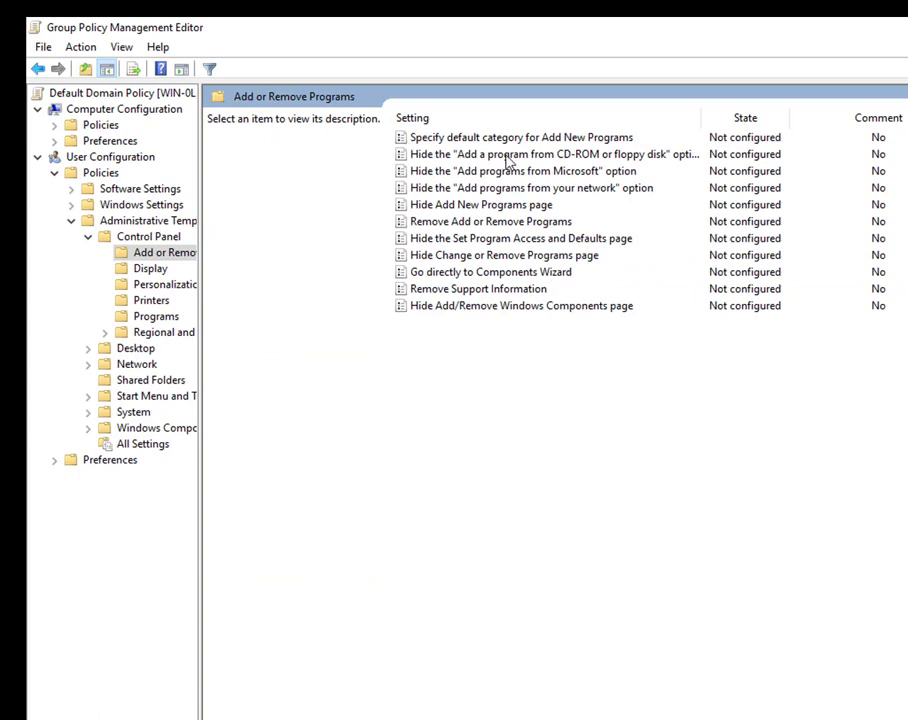
double_click(450, 157)
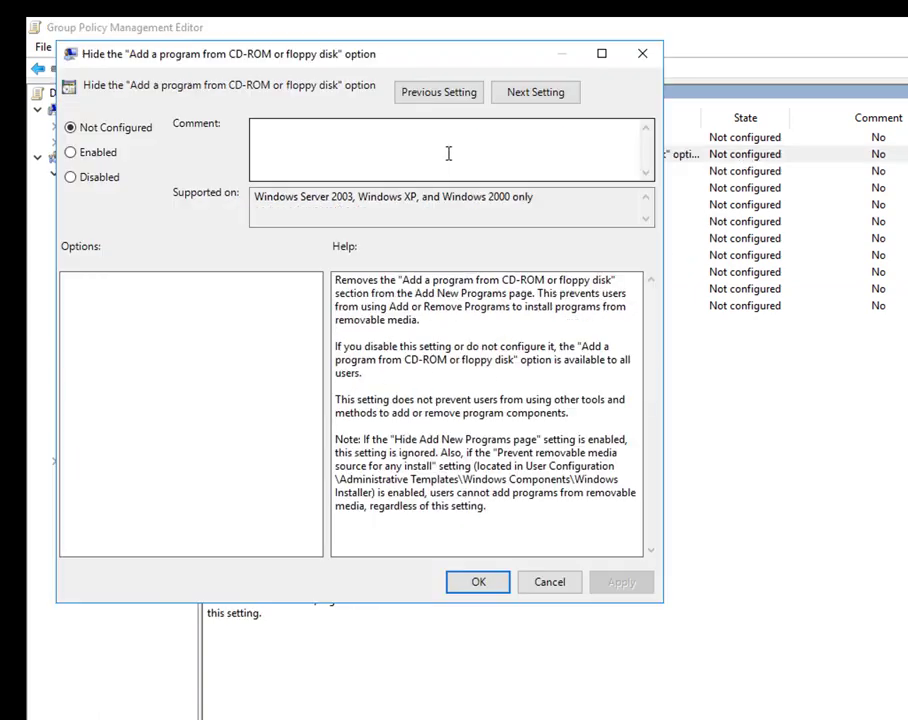
click(104, 187)
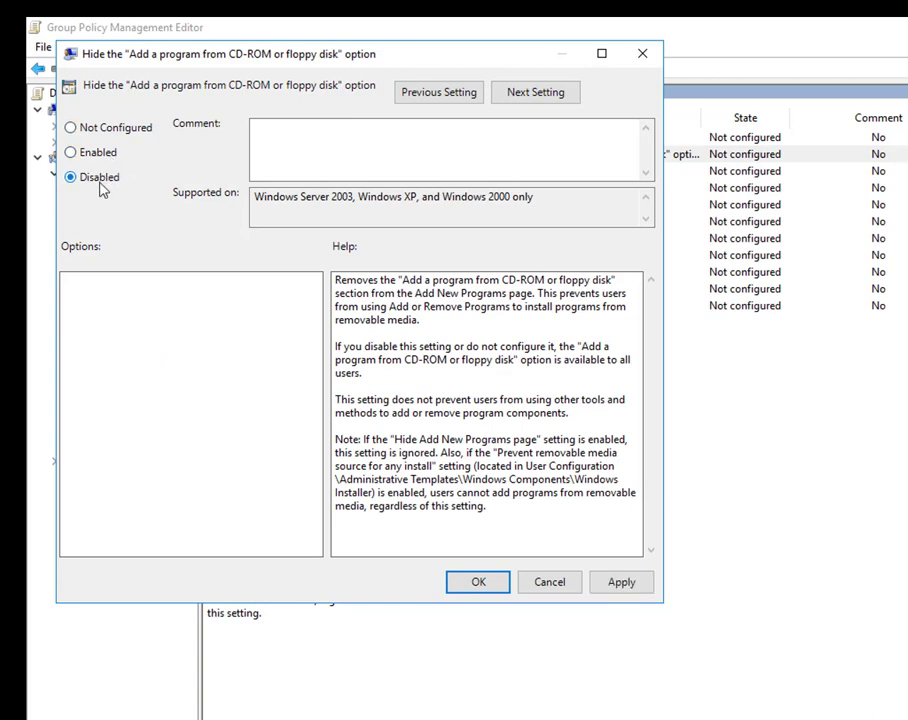
click(110, 130)
click(549, 582)
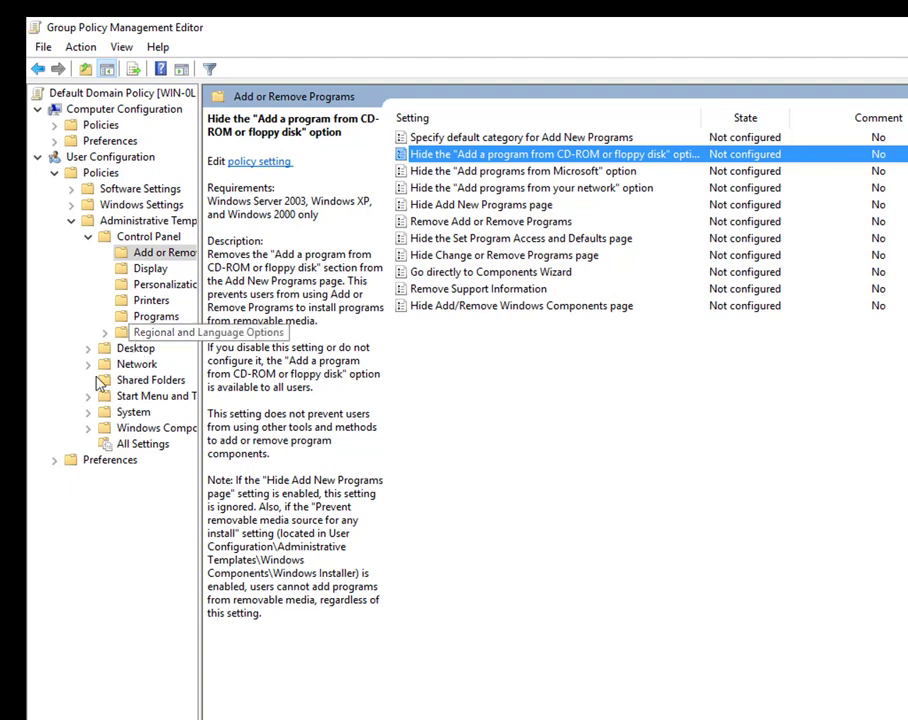
Look through the full list of all user Administrative Templates settings, from Control Panel to Start Menu and Taskbar
click(140, 443)
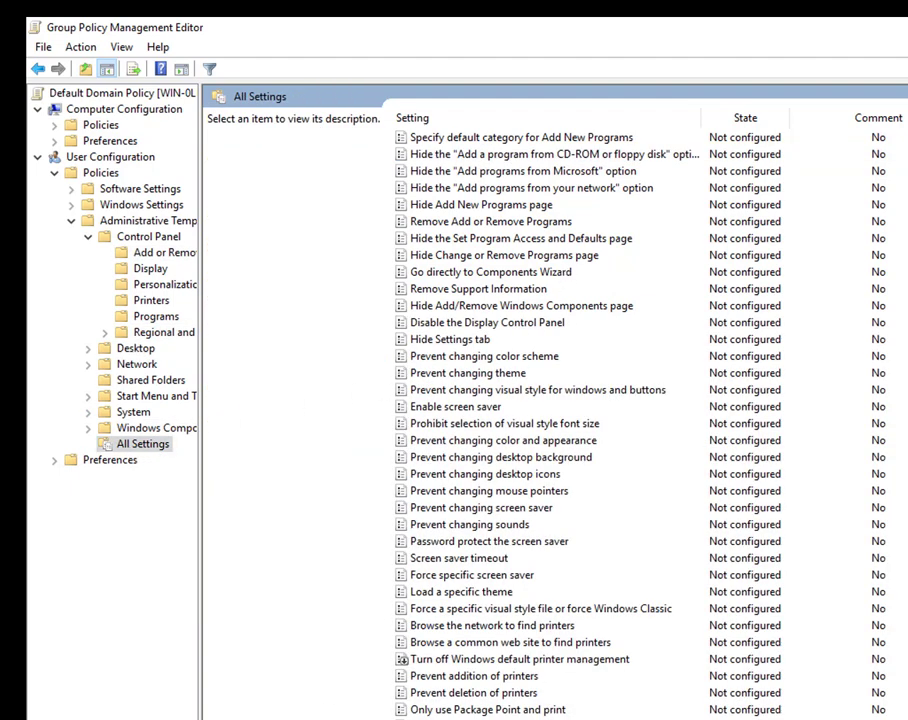
scroll(297, 364, down, 3)
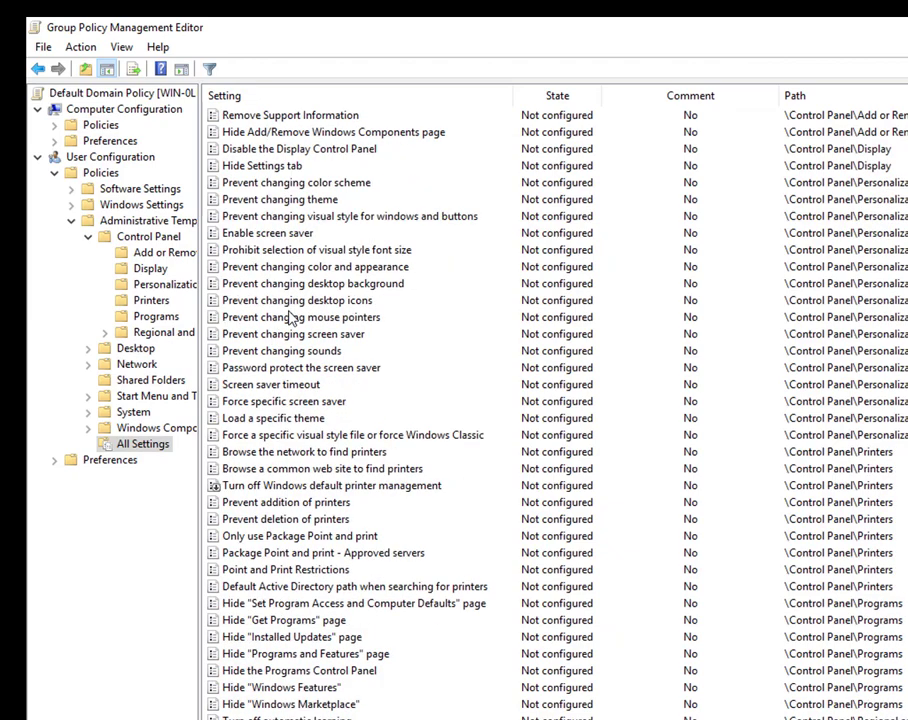
scroll(290, 317, down, 17)
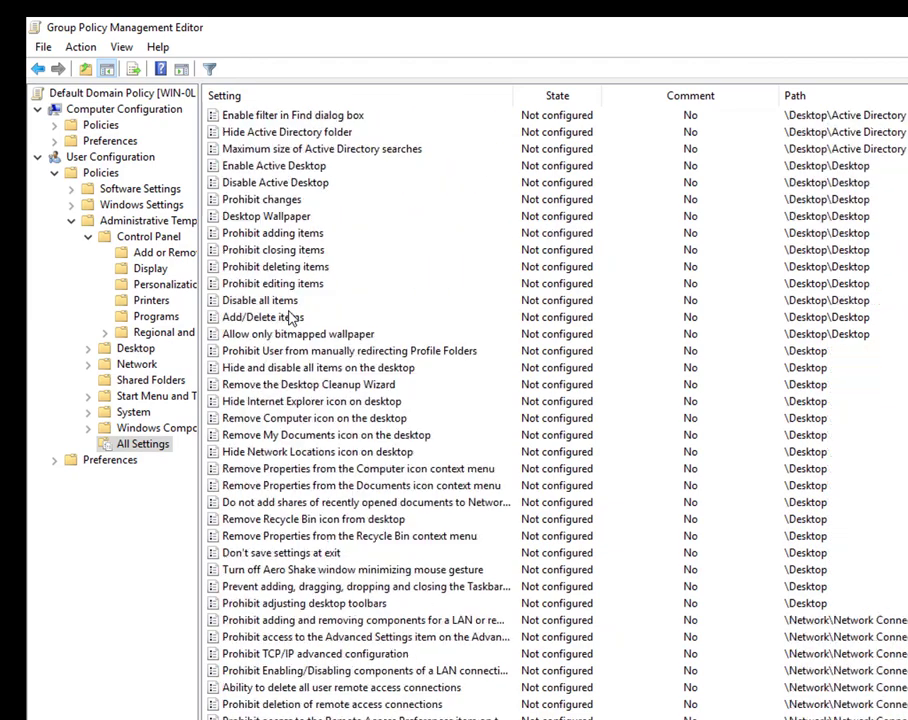
scroll(290, 317, down, 14)
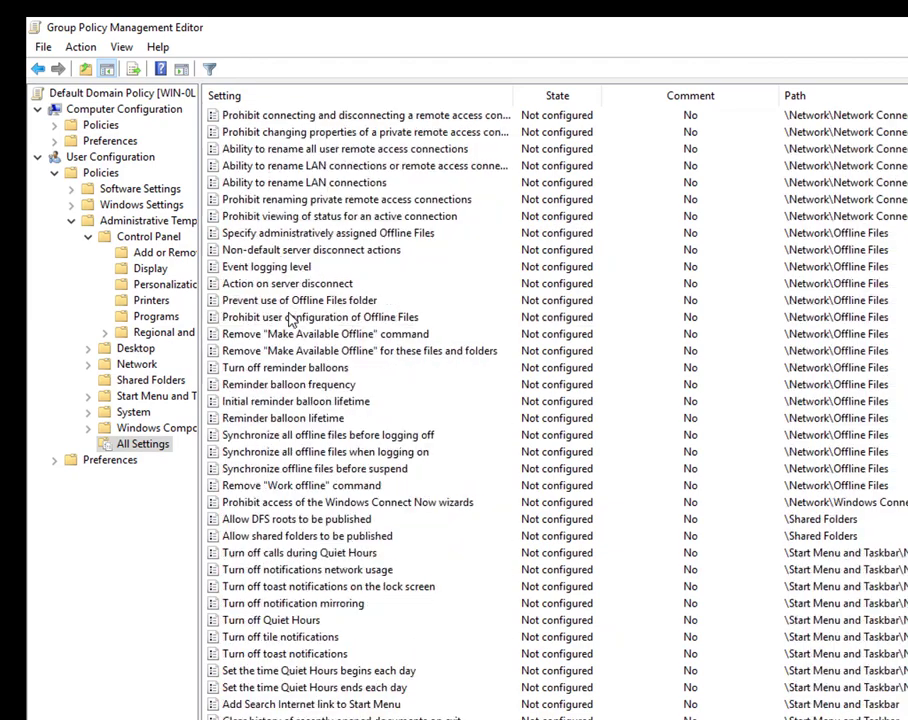
scroll(290, 318, down, 6)
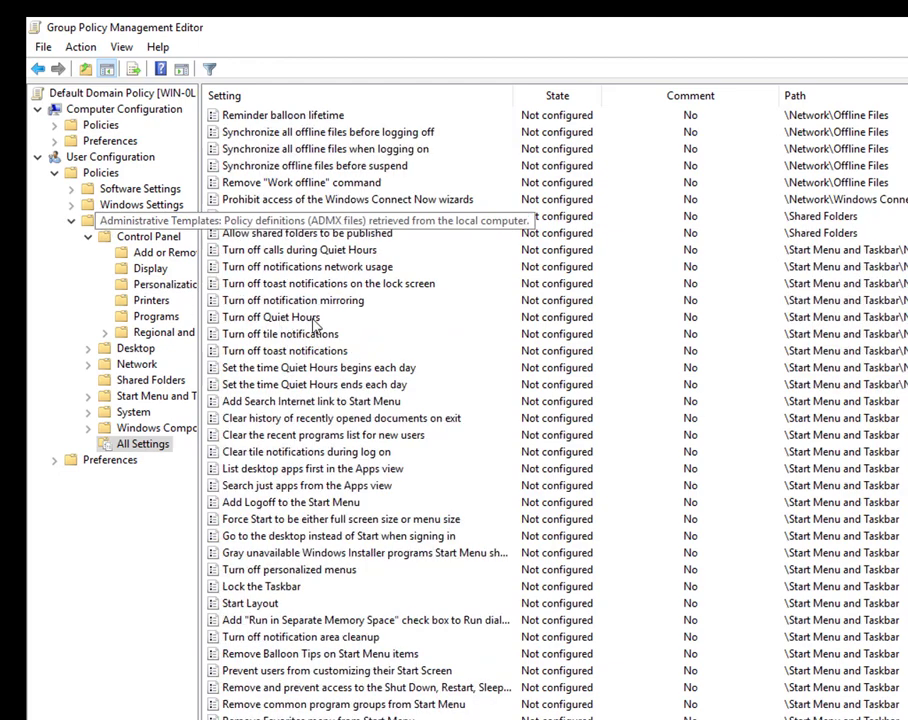
scroll(410, 430, down, 14)
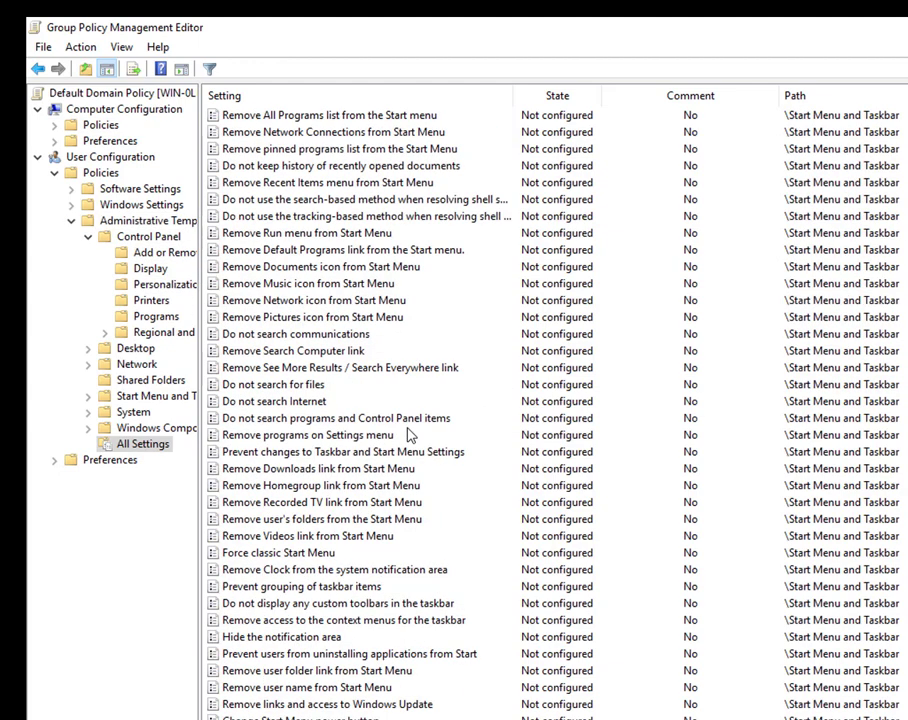
scroll(410, 436, down, 3)
scroll(410, 436, up, 7)
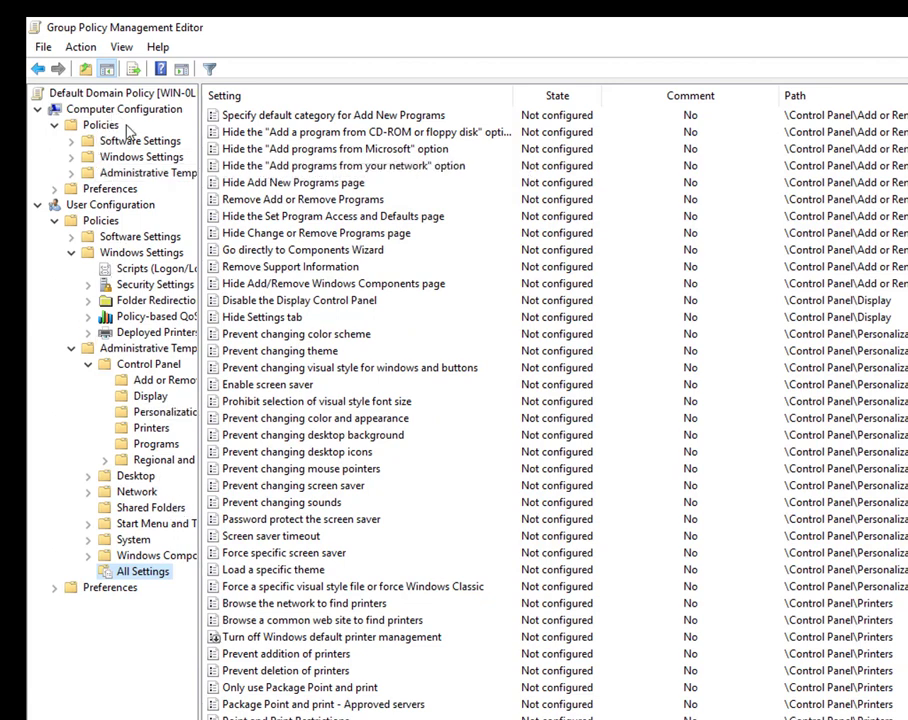
Show the Password Policy in the Account Policies of the Computer Configuration security settings
click(72, 158)
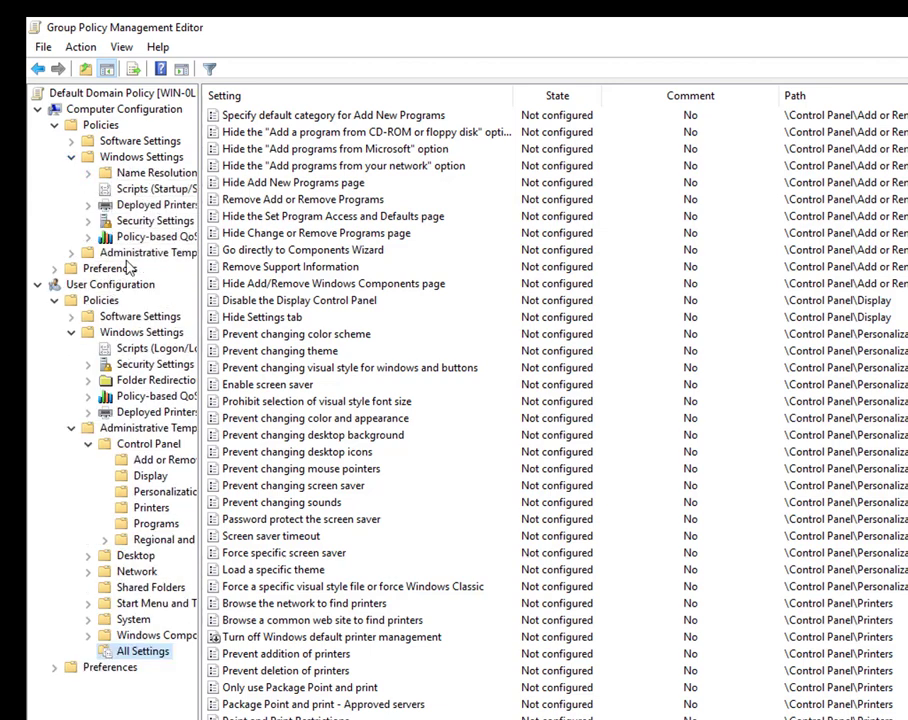
click(155, 220)
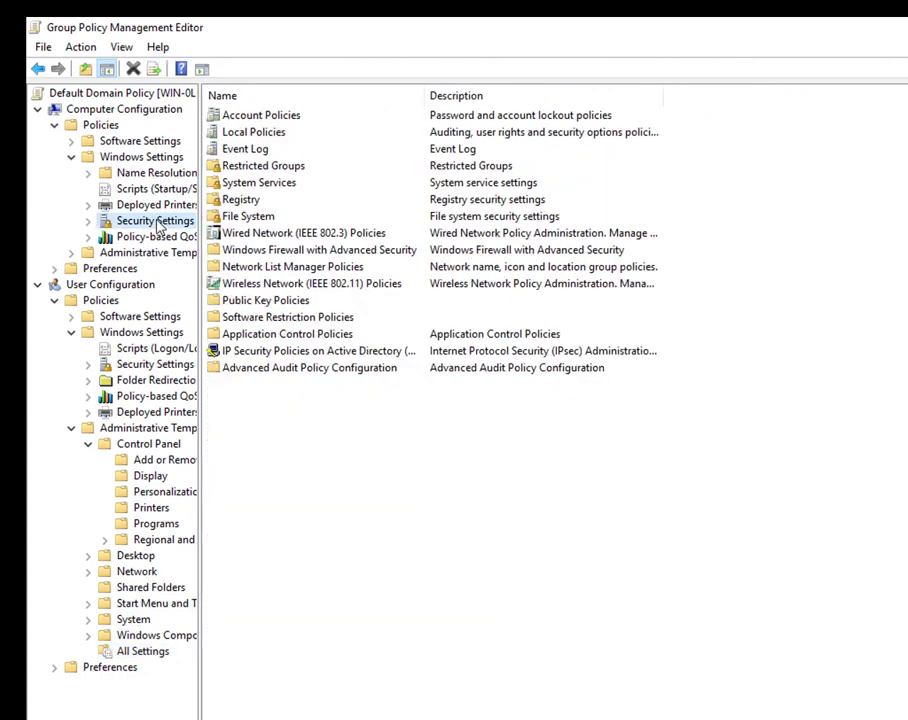
double_click(288, 117)
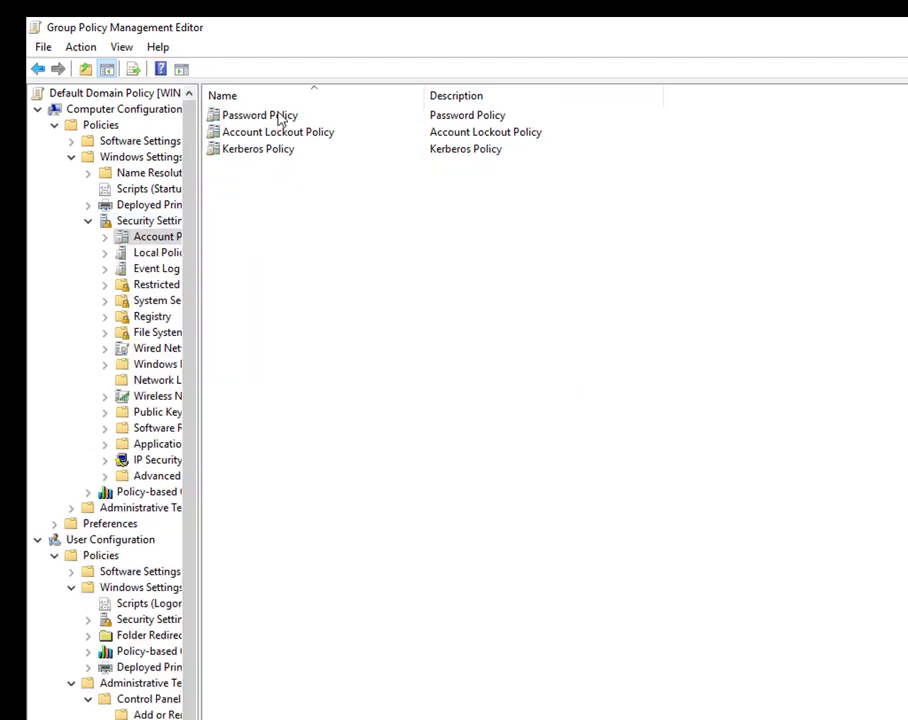
double_click(281, 117)
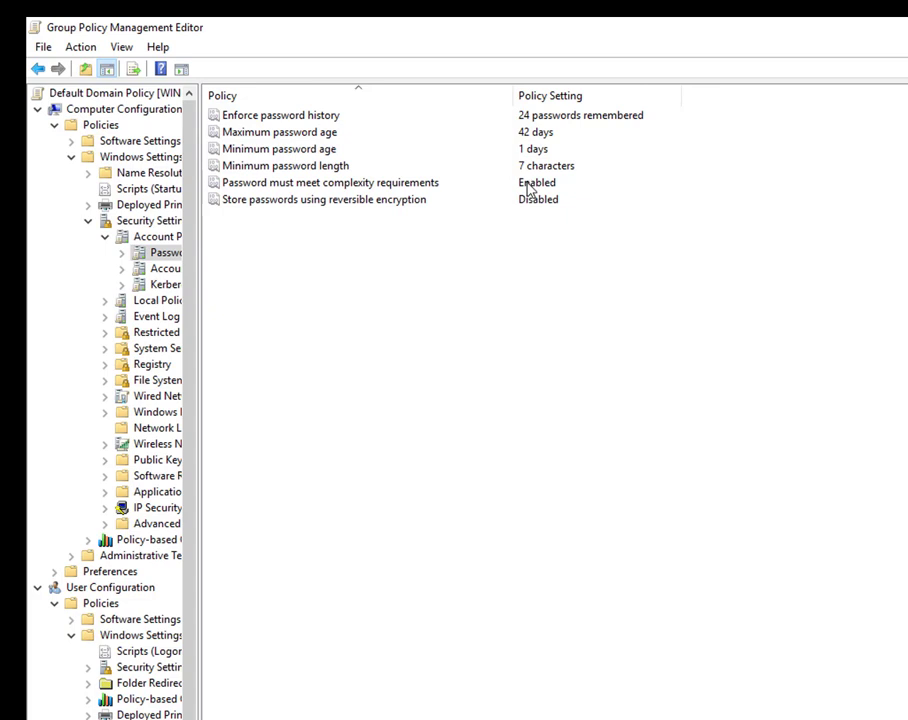
Set the "Password must meet complexity requirements" policy to Disabled
double_click(395, 184)
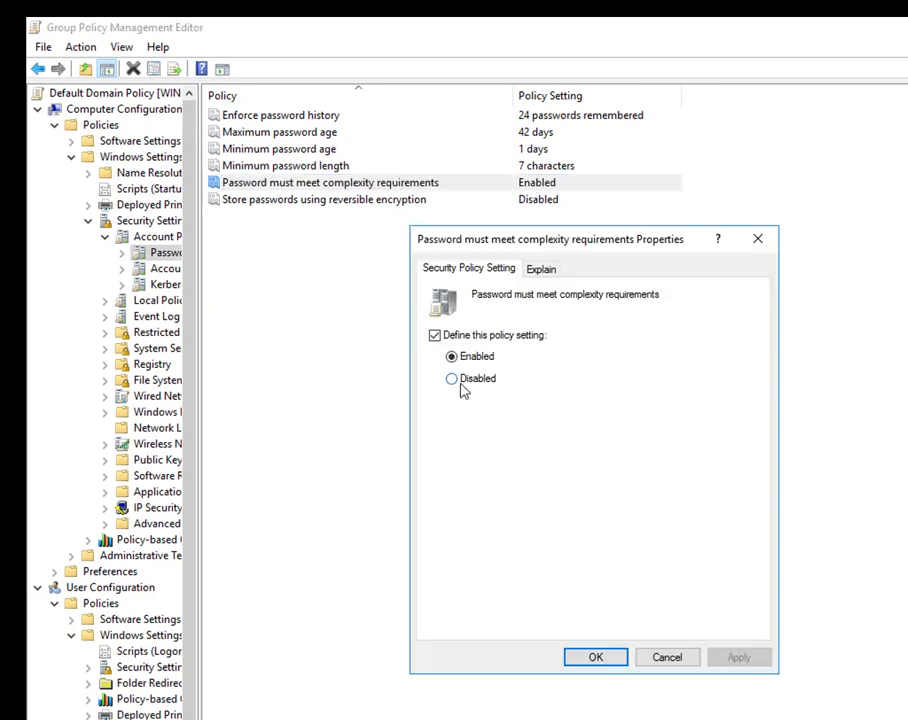
click(466, 382)
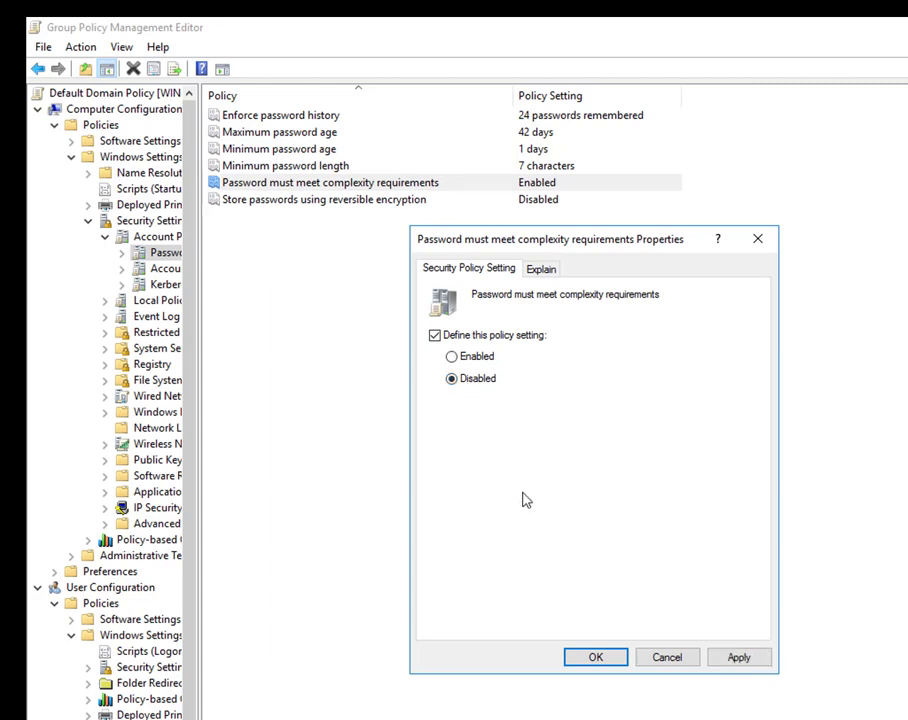
click(597, 658)
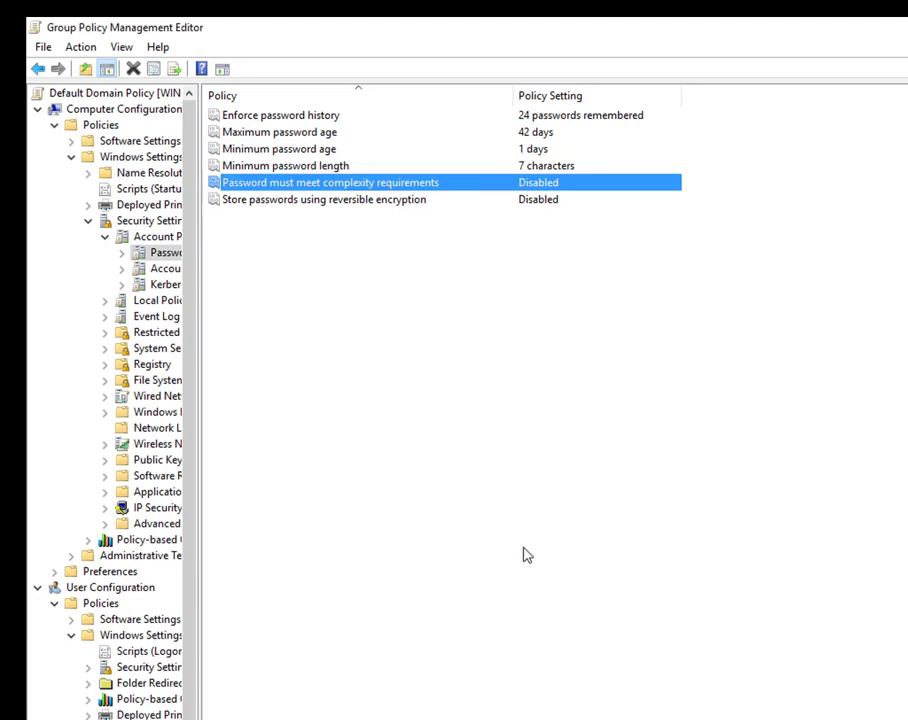
click(505, 458)
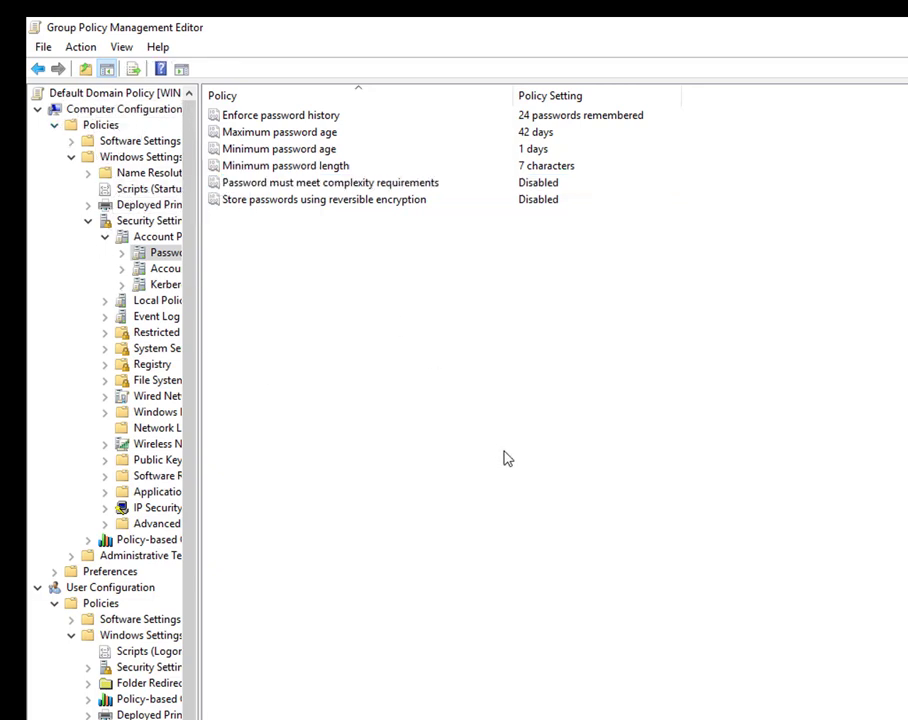
Read the explanation of the "Enforce password history" policy and close its properties
click(307, 118)
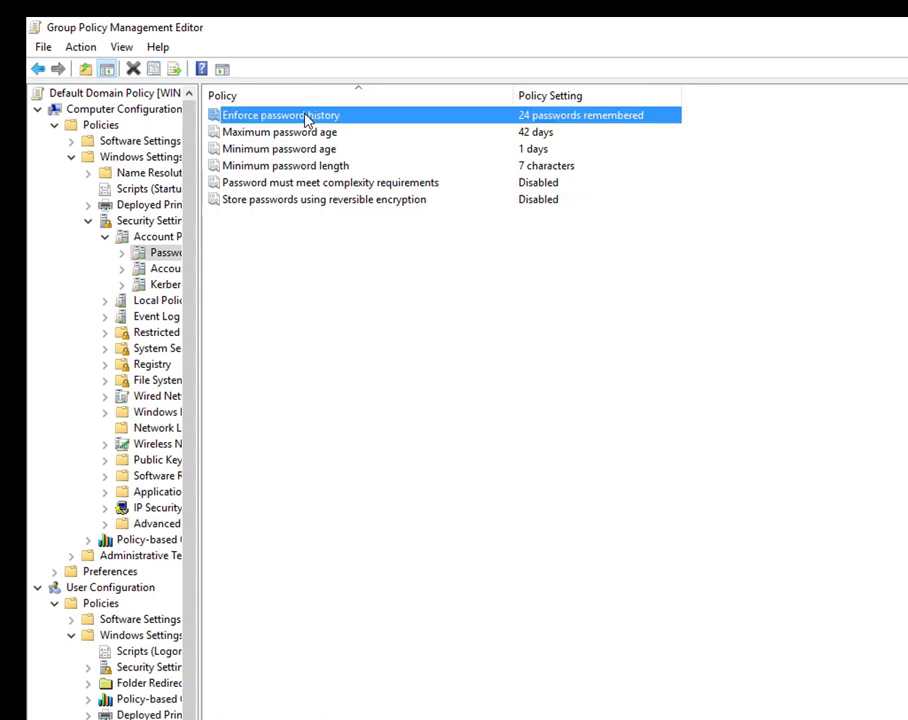
double_click(307, 118)
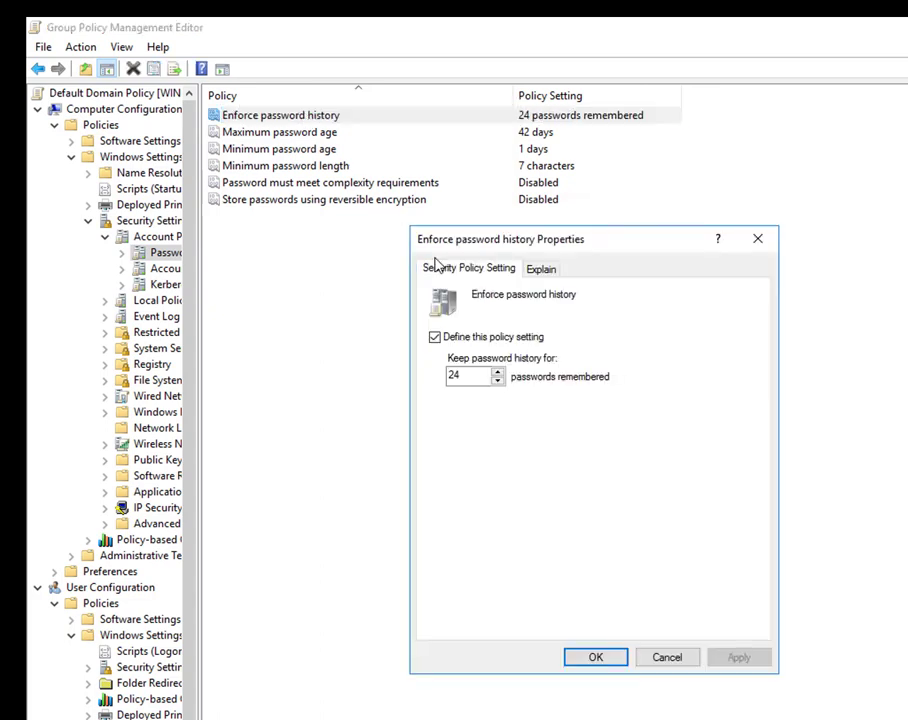
click(541, 268)
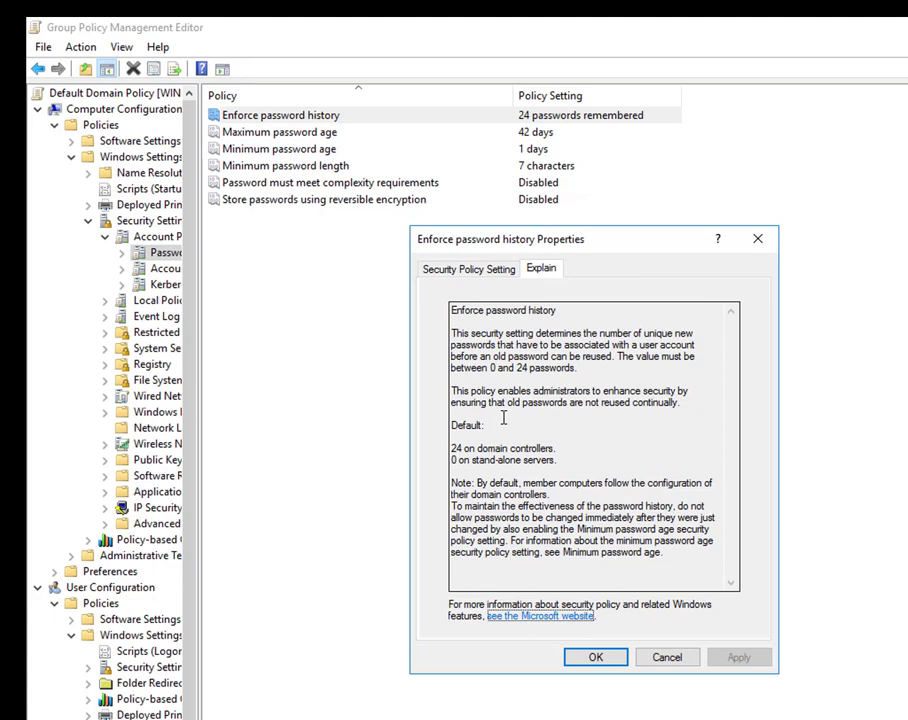
click(646, 656)
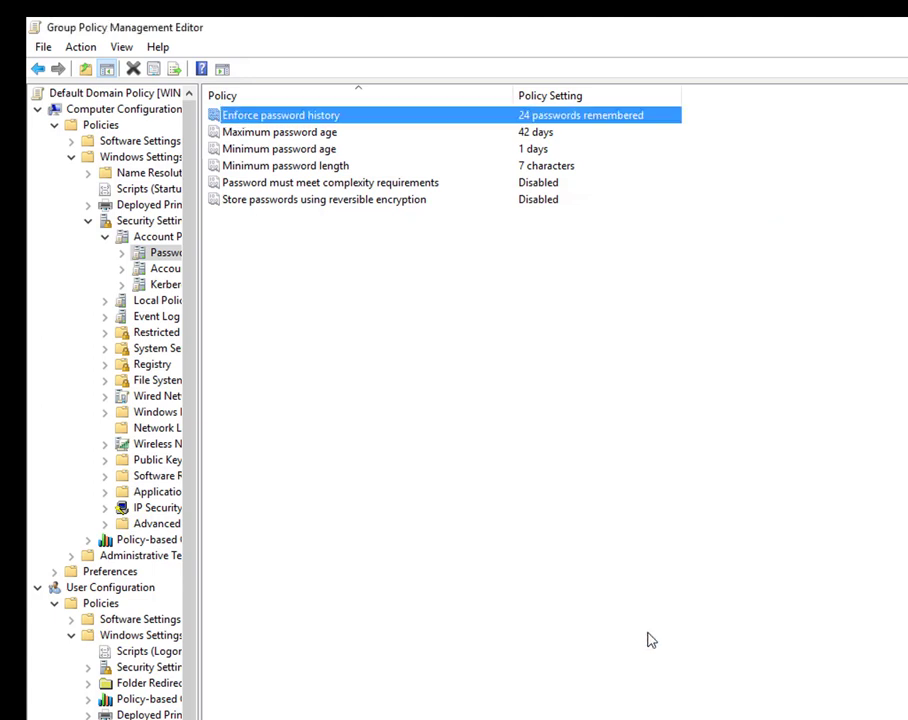
Set the "Enforce password history" policy to keep 3 passwords remembered
right_click(325, 124)
click(370, 131)
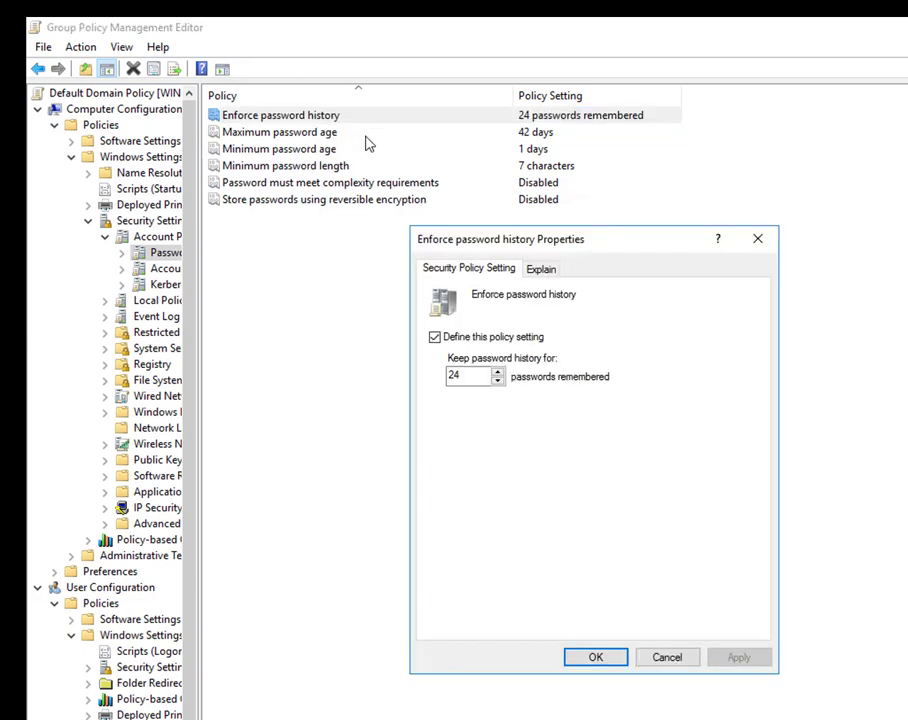
click(498, 372)
click(498, 372)
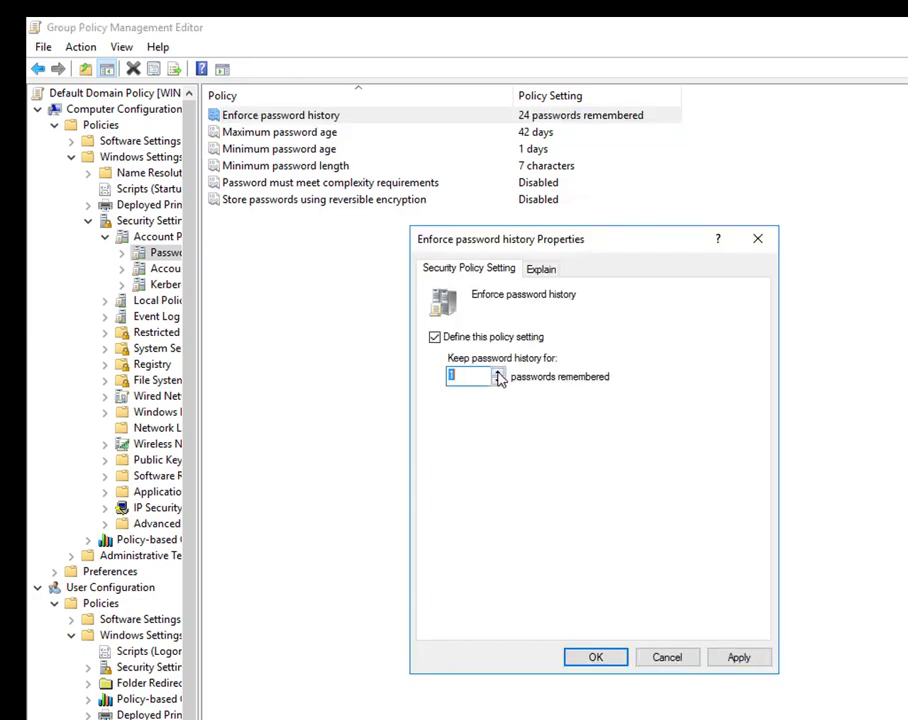
click(498, 373)
click(498, 373)
click(611, 662)
View the properties of the "Maximum password age" and "Minimum password age" policies without changing them
double_click(328, 135)
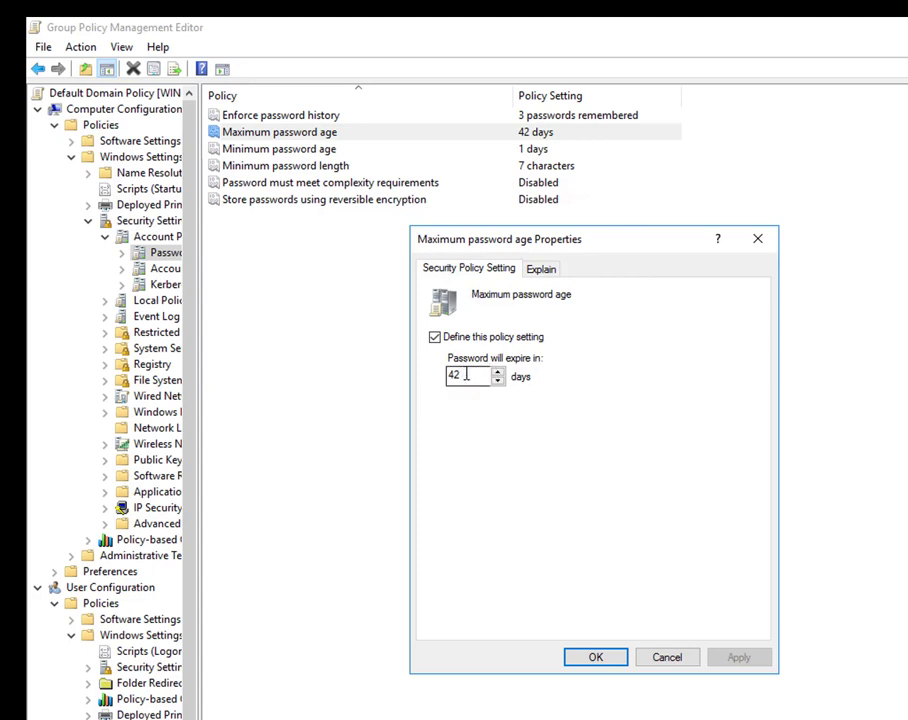
click(670, 662)
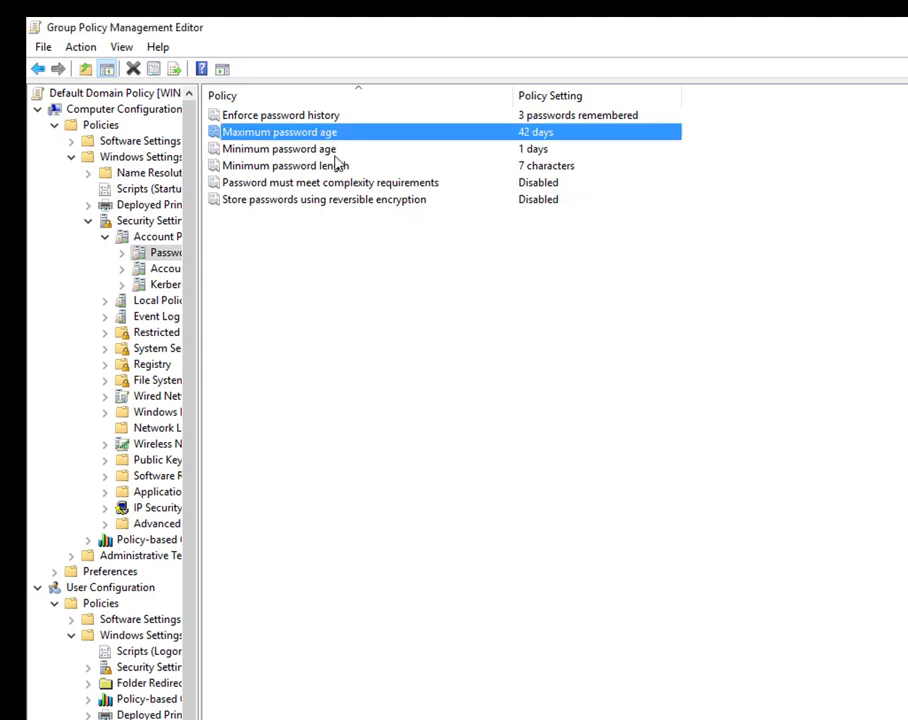
double_click(327, 150)
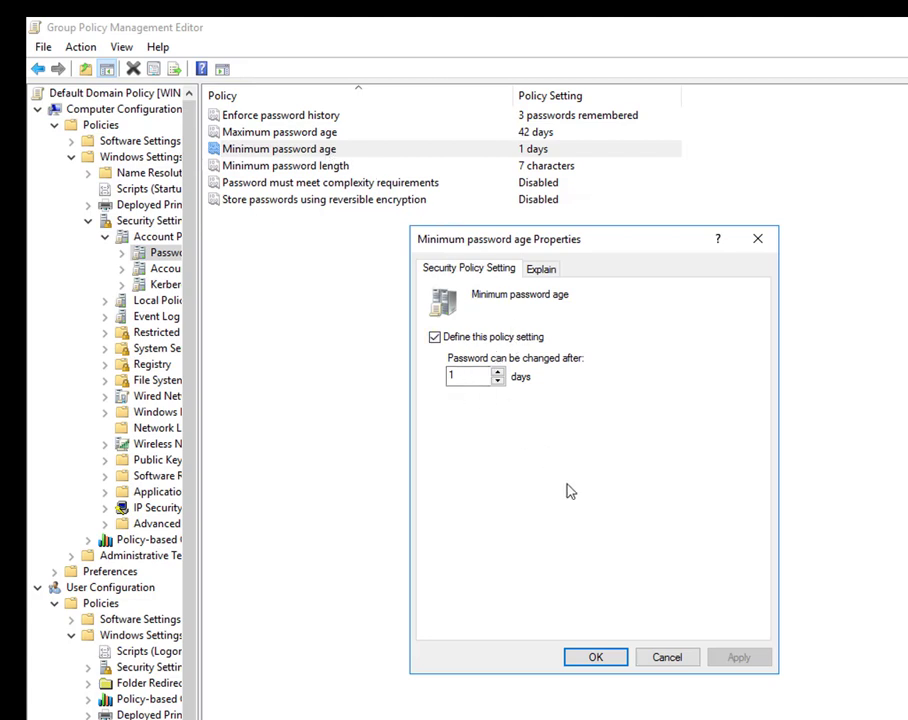
click(663, 662)
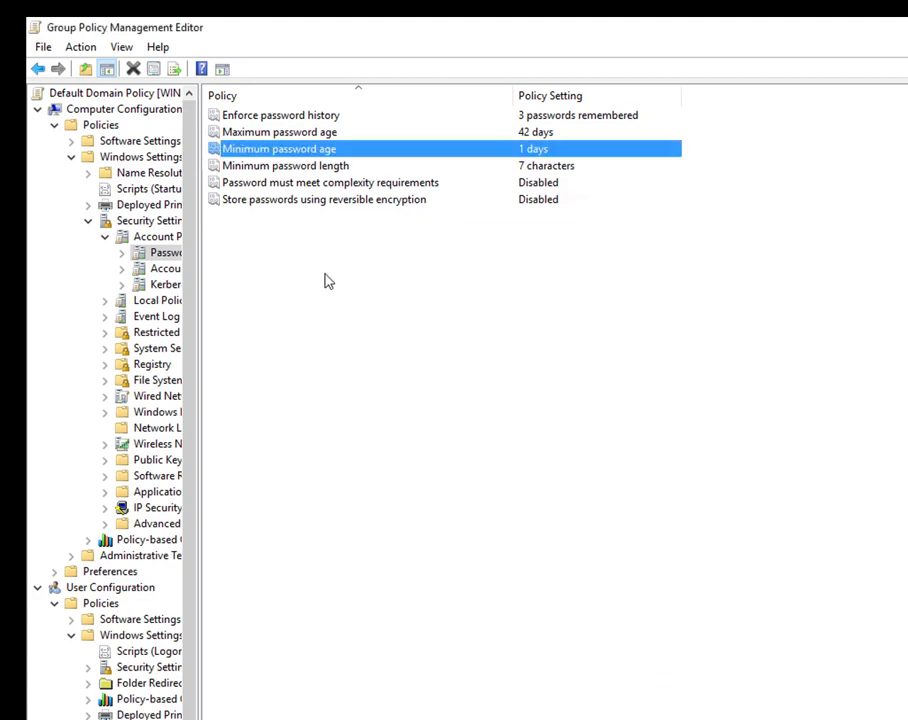
Set the "Minimum password length" policy to 6 characters
double_click(338, 167)
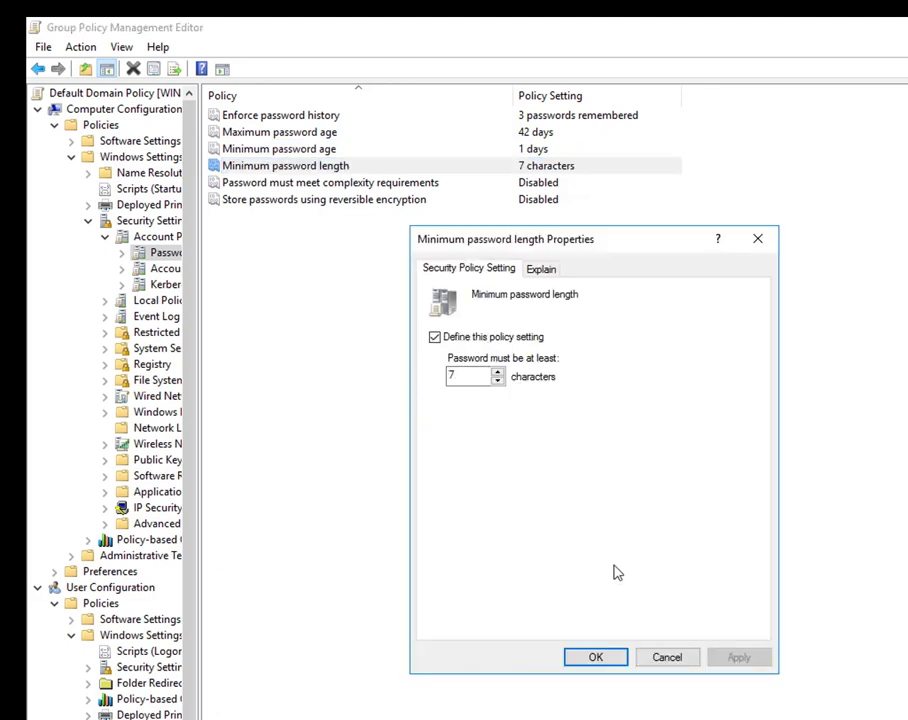
double_click(474, 375)
text(6)
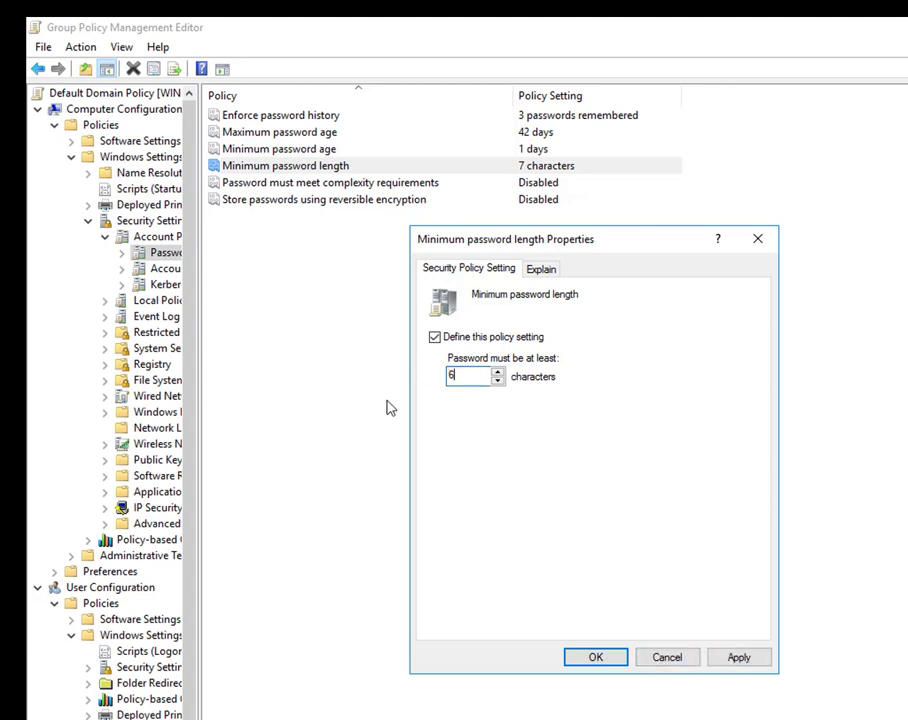
click(580, 661)
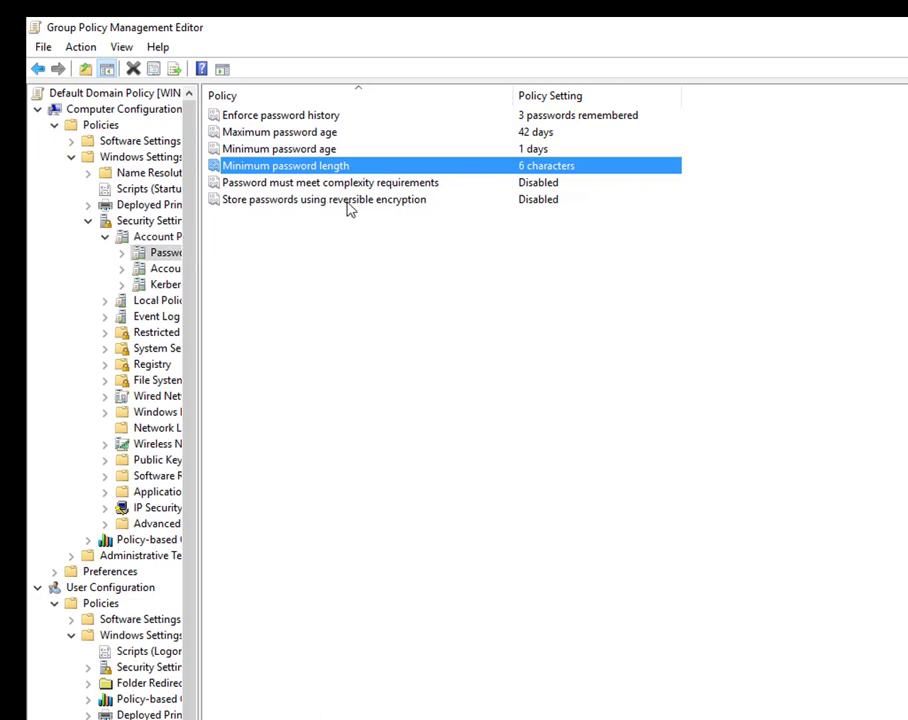
Try defining the "Account lockout duration" setting in the Account Lockout Policy, and discard the change
click(165, 269)
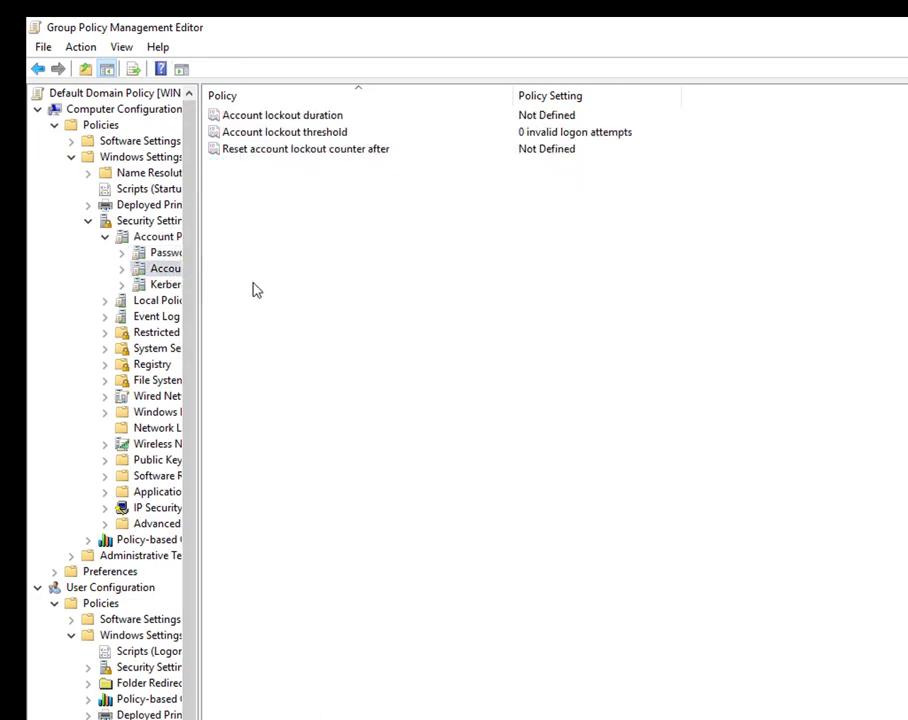
double_click(323, 117)
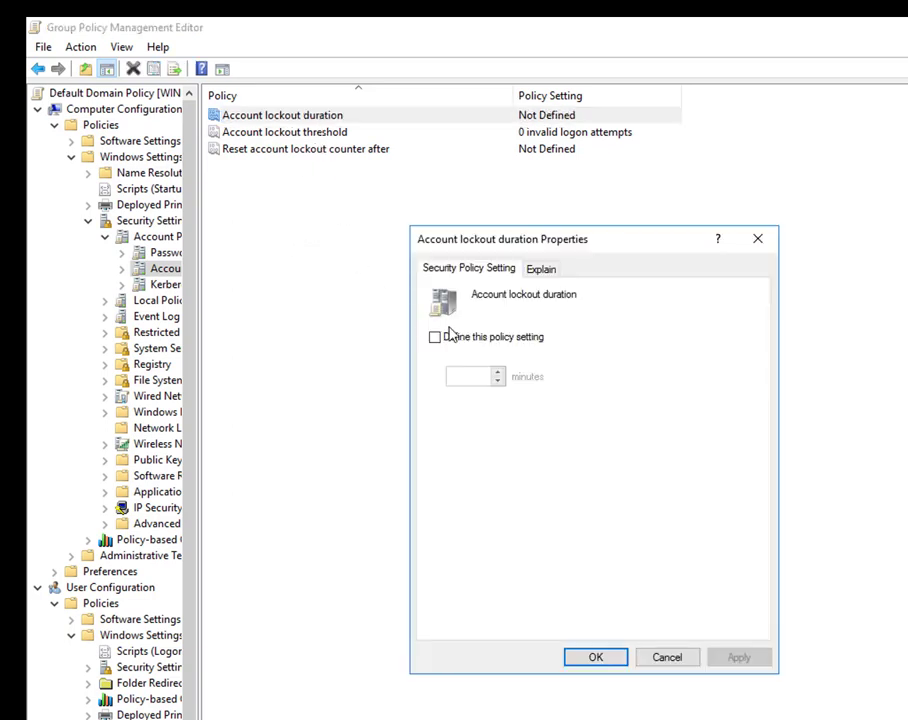
click(452, 340)
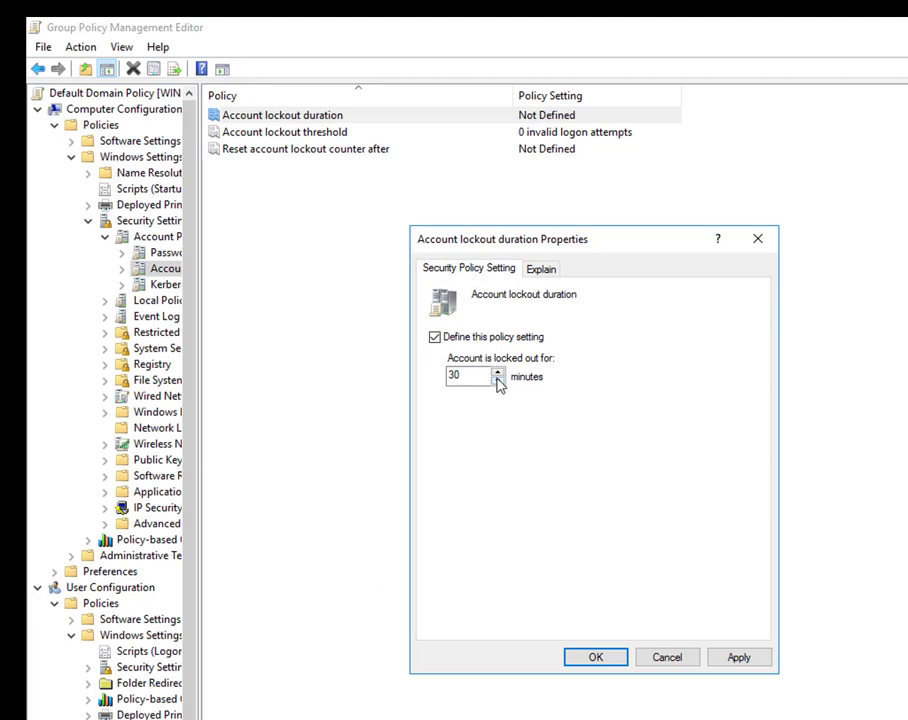
click(665, 658)
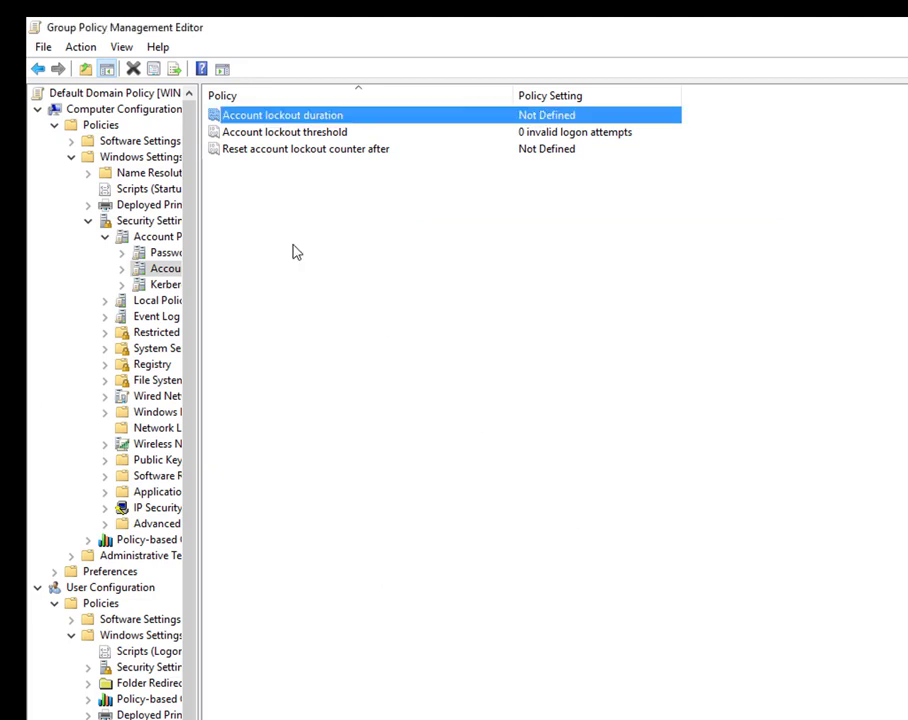
Read the explanation of the "Account lockout threshold" policy and close its properties
double_click(277, 133)
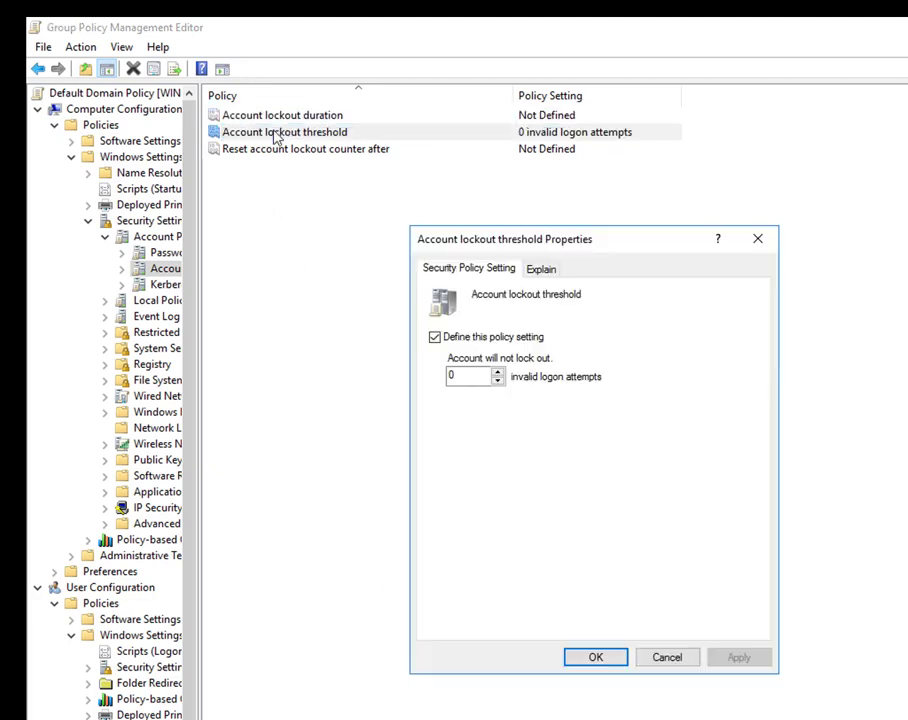
click(540, 268)
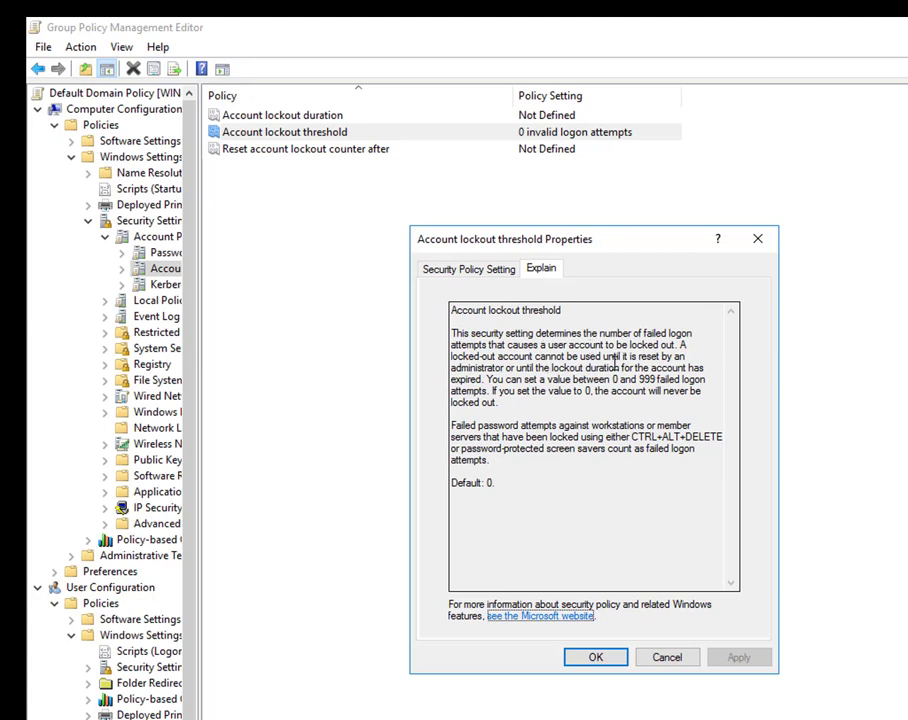
click(672, 659)
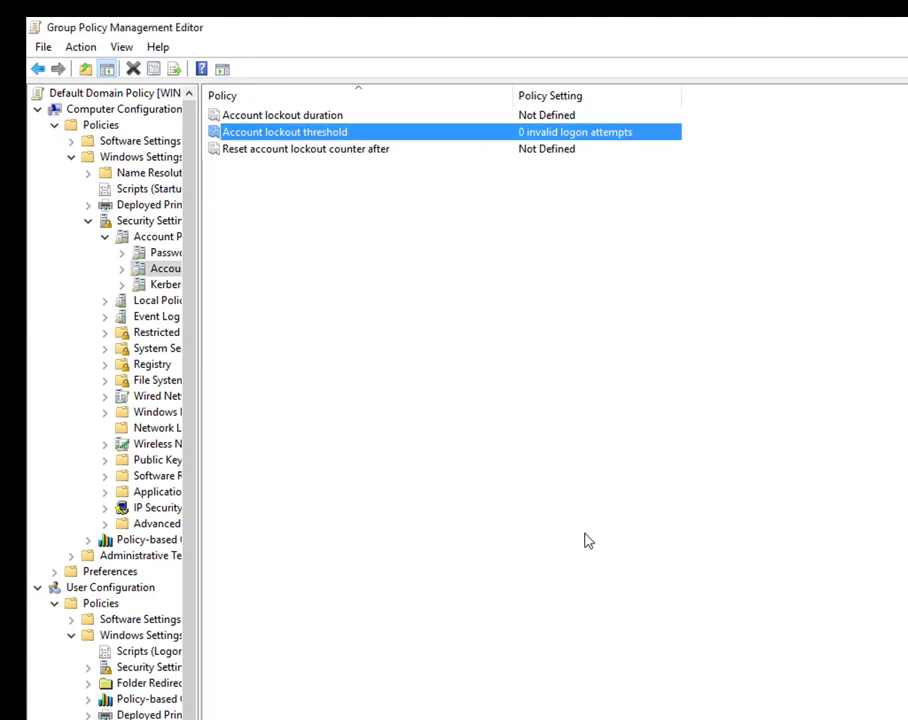
Try defining the "Reset account lockout counter after" policy setting, and discard the change
double_click(342, 155)
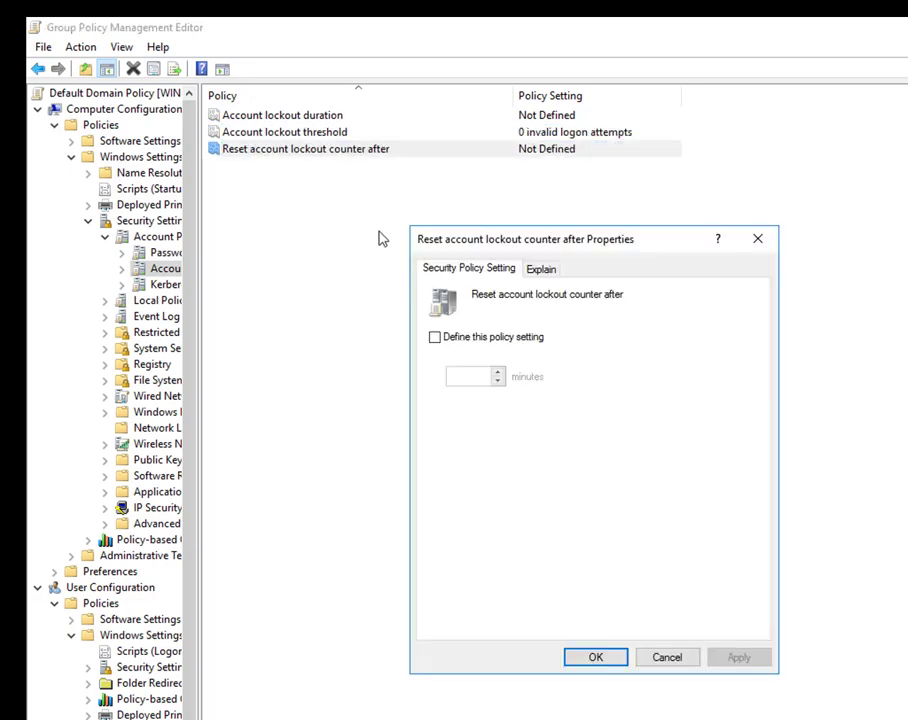
click(474, 340)
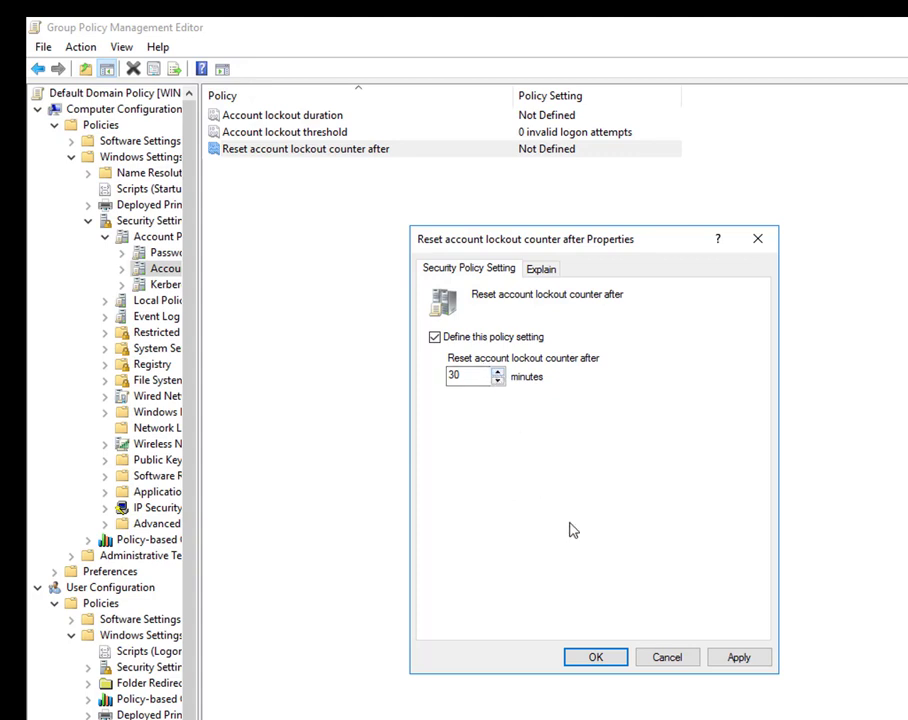
click(660, 658)
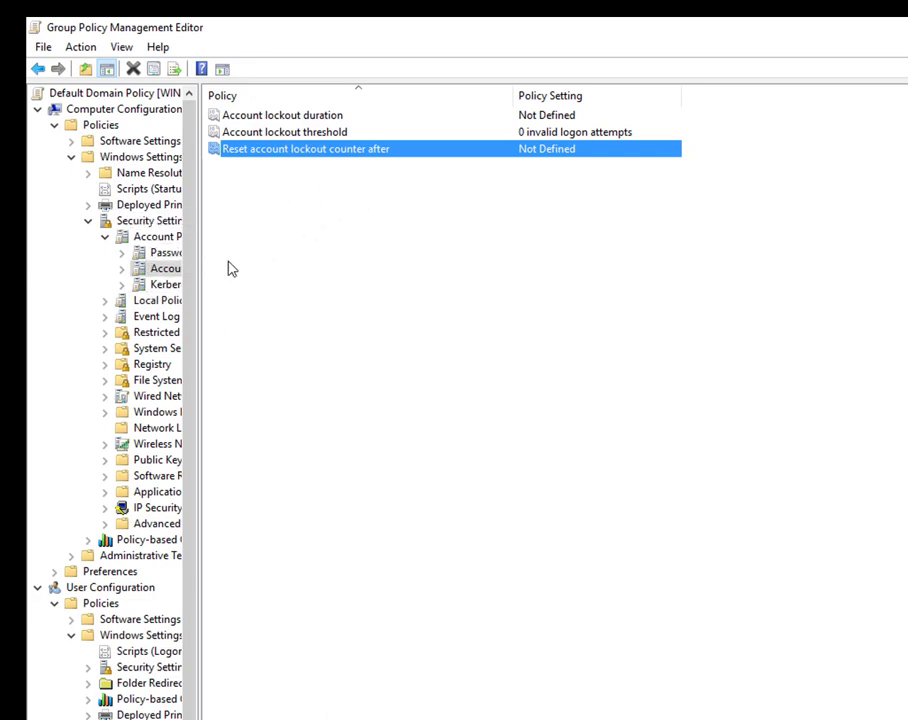
Collapse the Account Policies and User Configuration branches in the Default Domain Policy tree
click(100, 238)
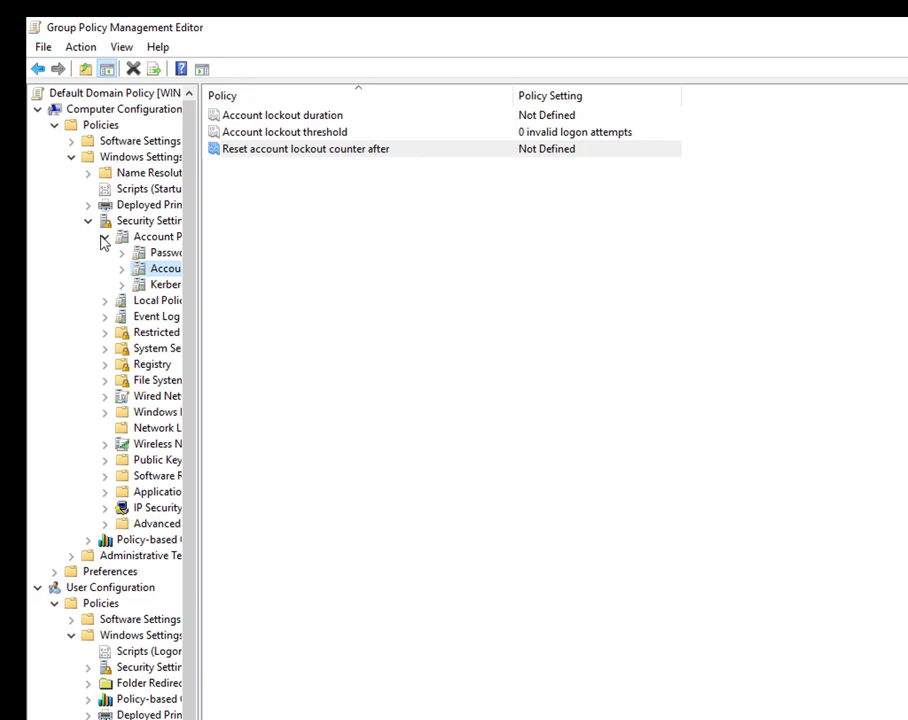
click(104, 238)
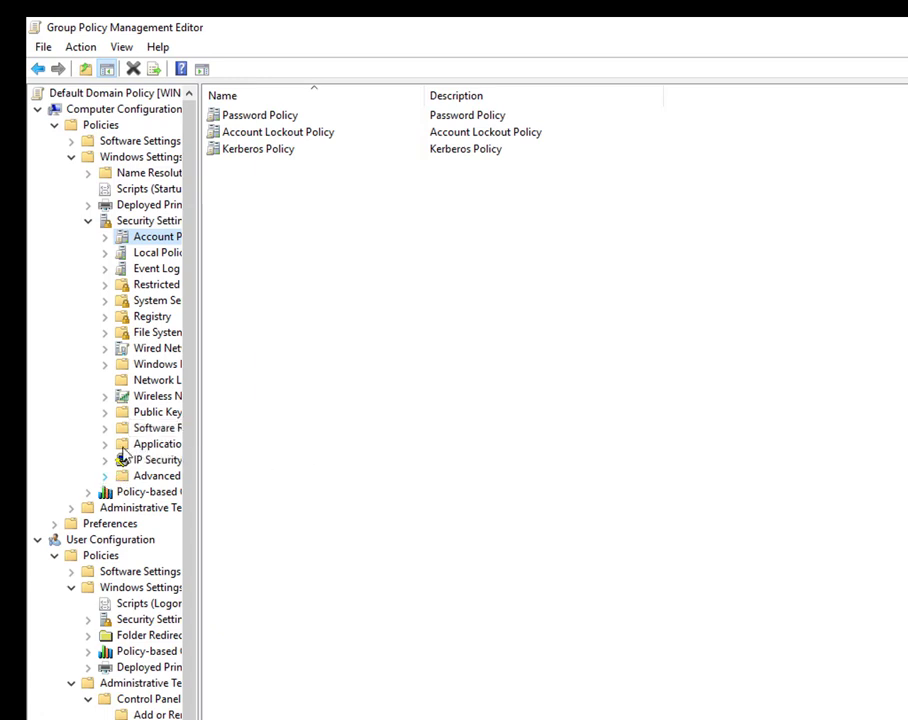
click(40, 540)
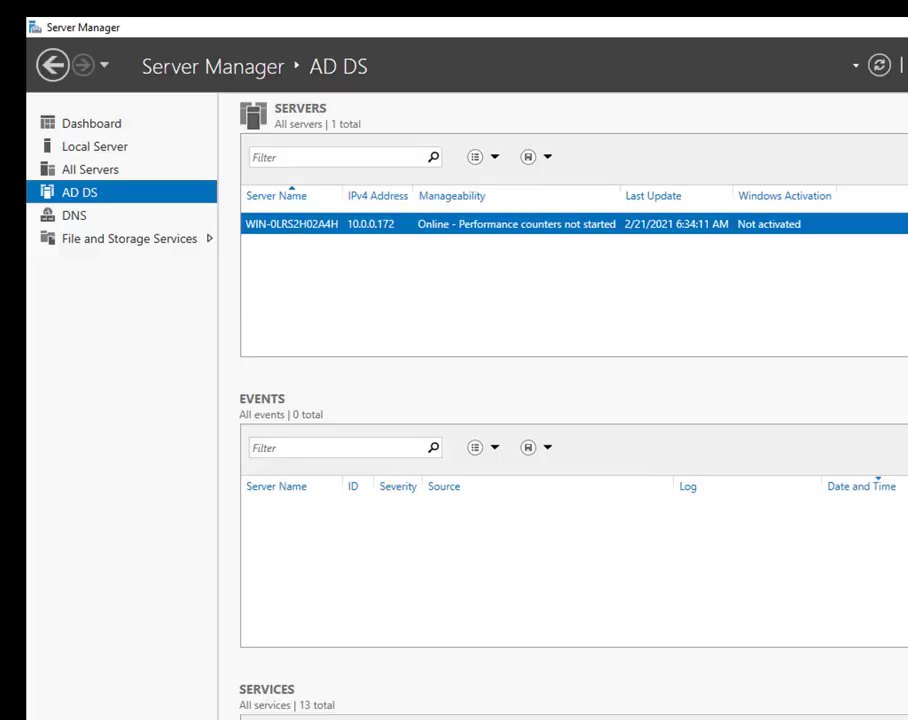
Switch to Server Manager, view the Course organizational unit in Active Directory Users and Computers, and close that console
right_click(363, 229)
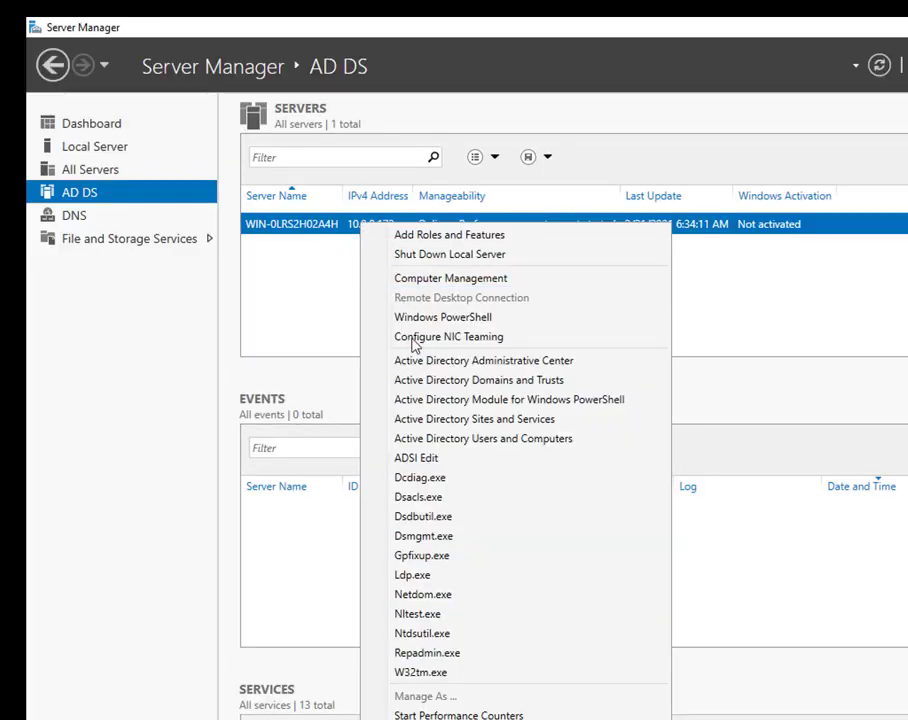
click(450, 440)
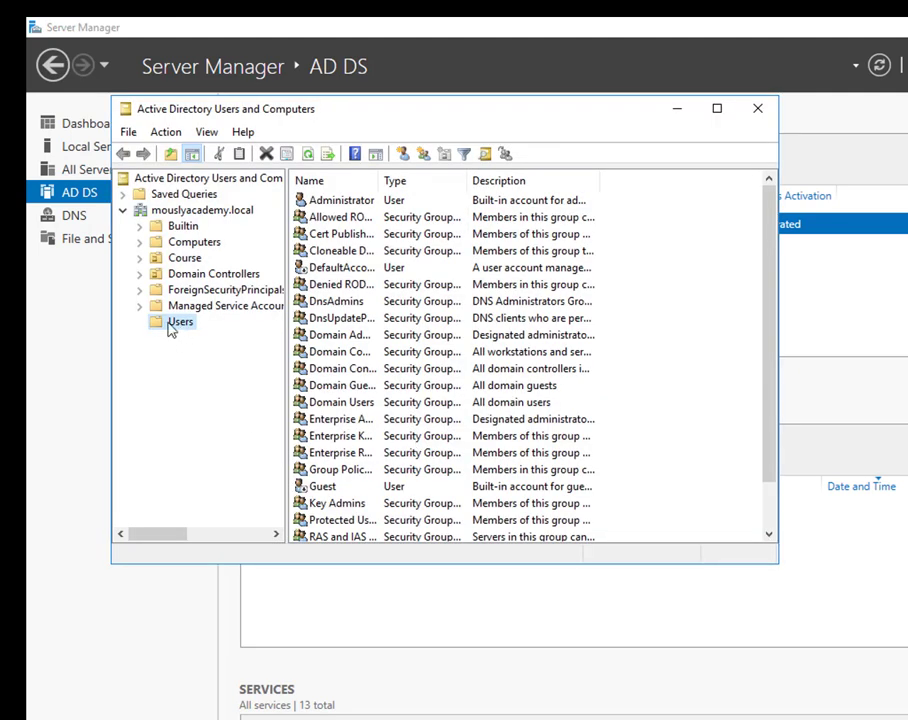
click(188, 261)
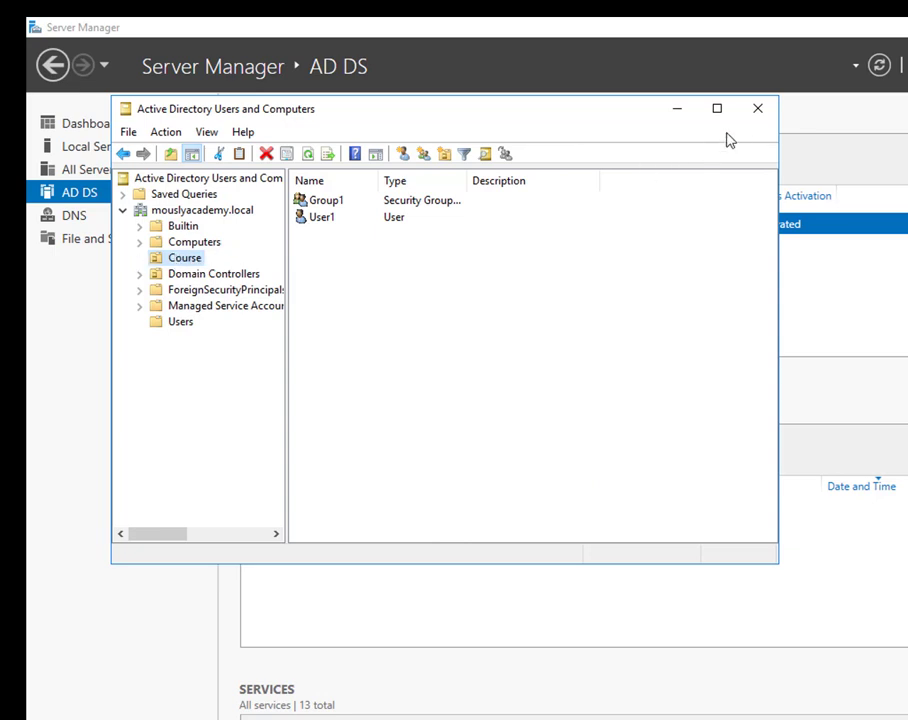
click(755, 113)
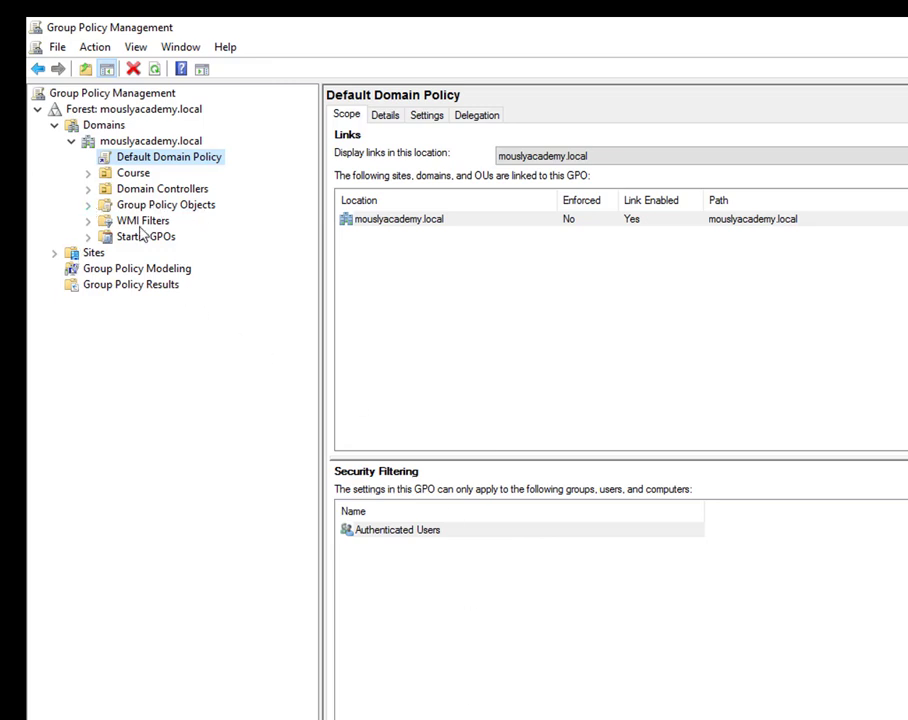
In Group Policy Management, create a GPO named "gpo users" linked to the Course organizational unit
click(120, 175)
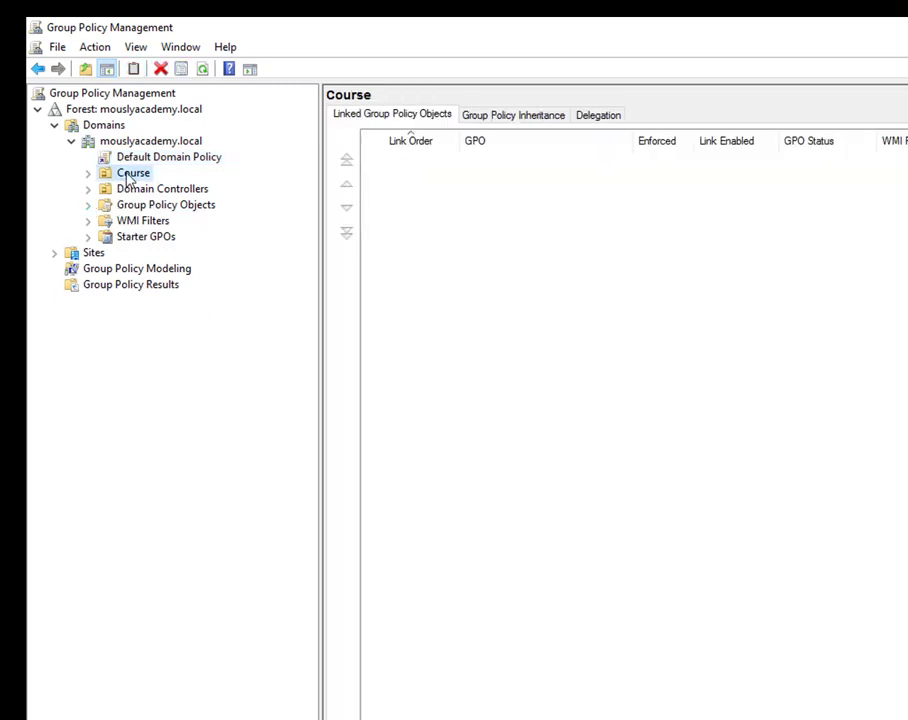
right_click(124, 173)
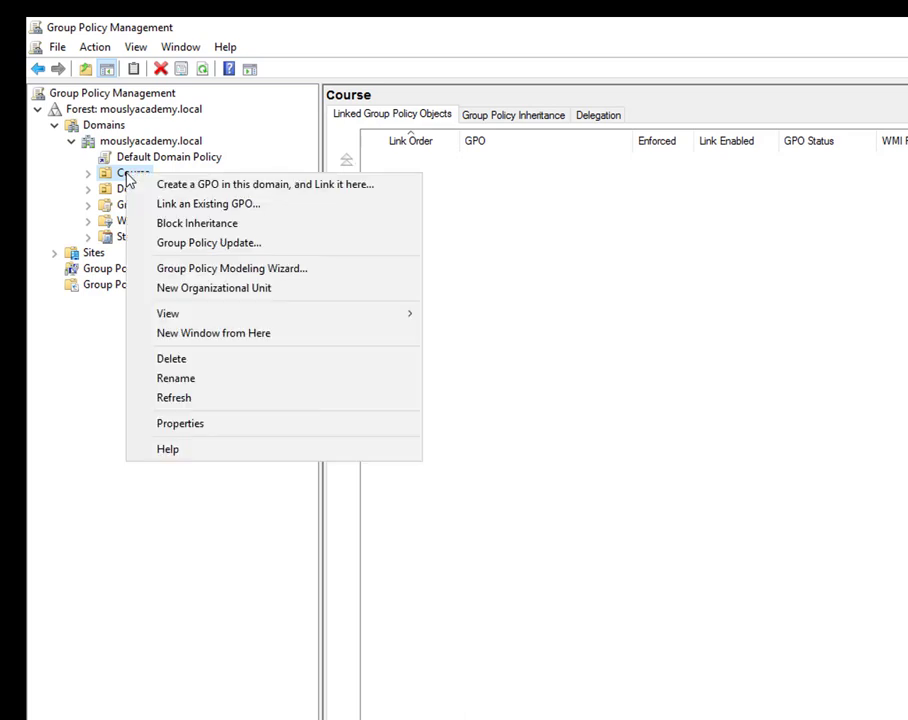
click(217, 185)
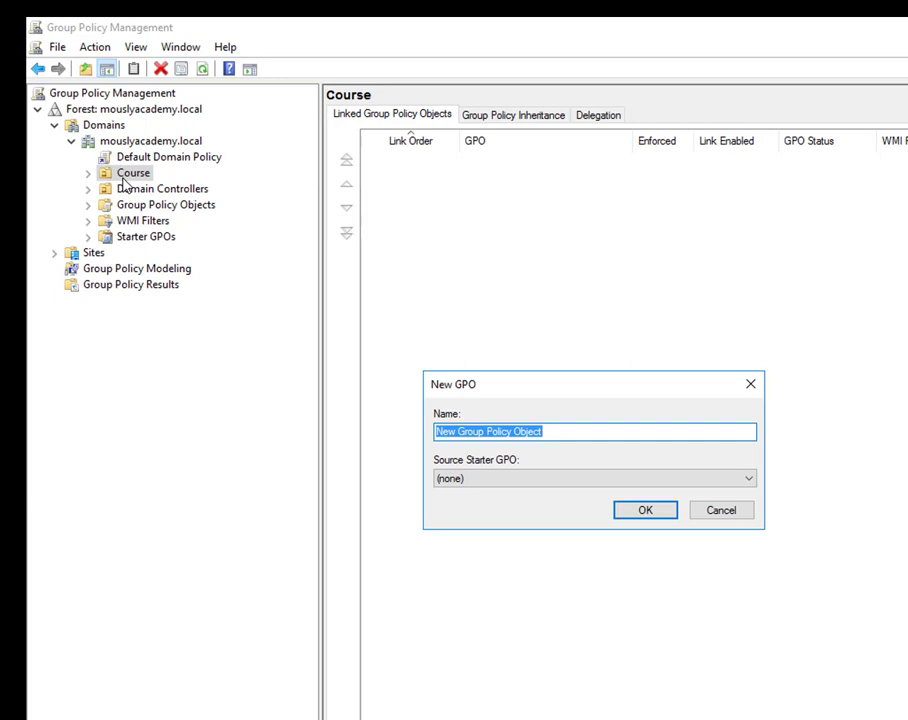
text(gpo users)
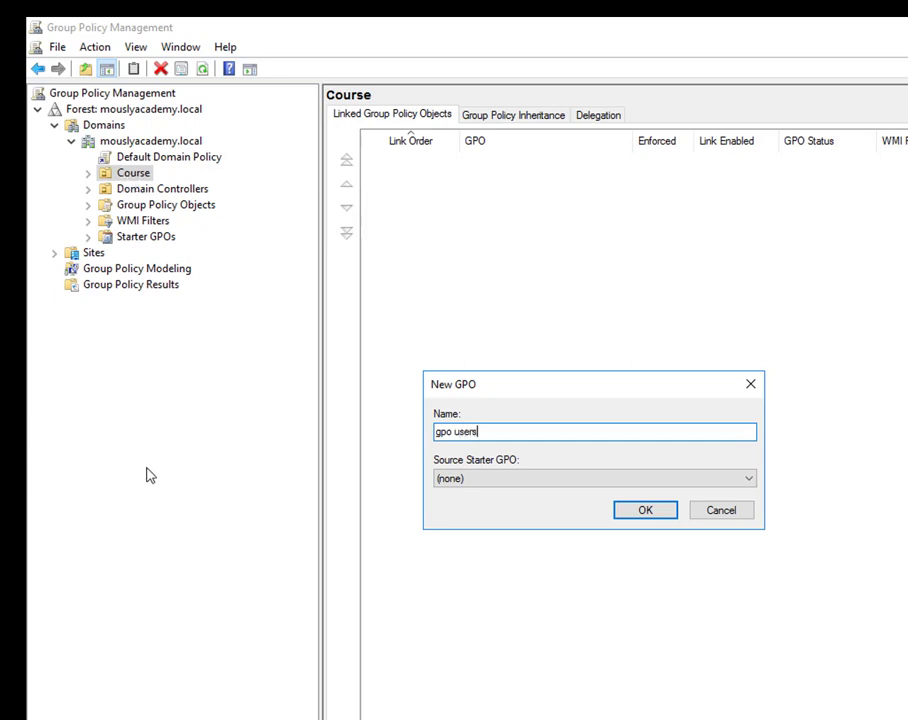
click(620, 510)
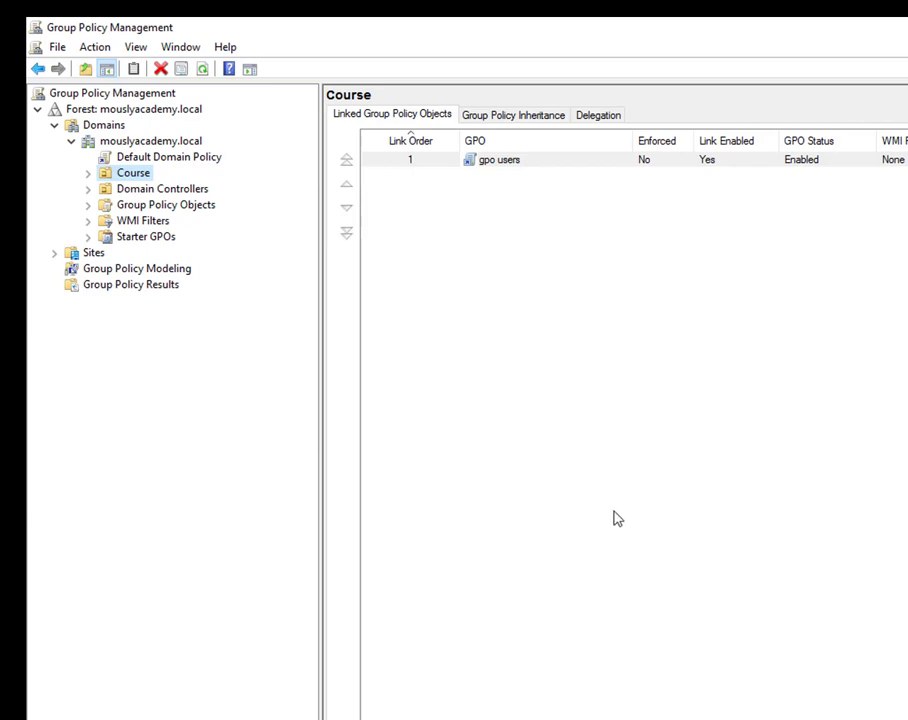
Expand the Course organizational unit and open its linked "gpo users" GPO for editing
click(89, 174)
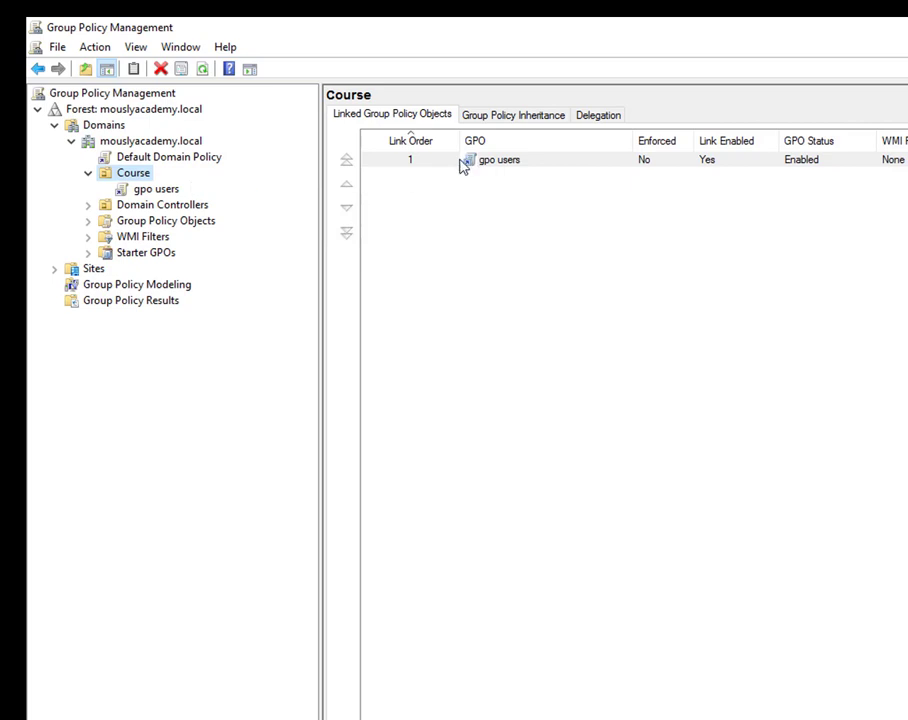
right_click(490, 163)
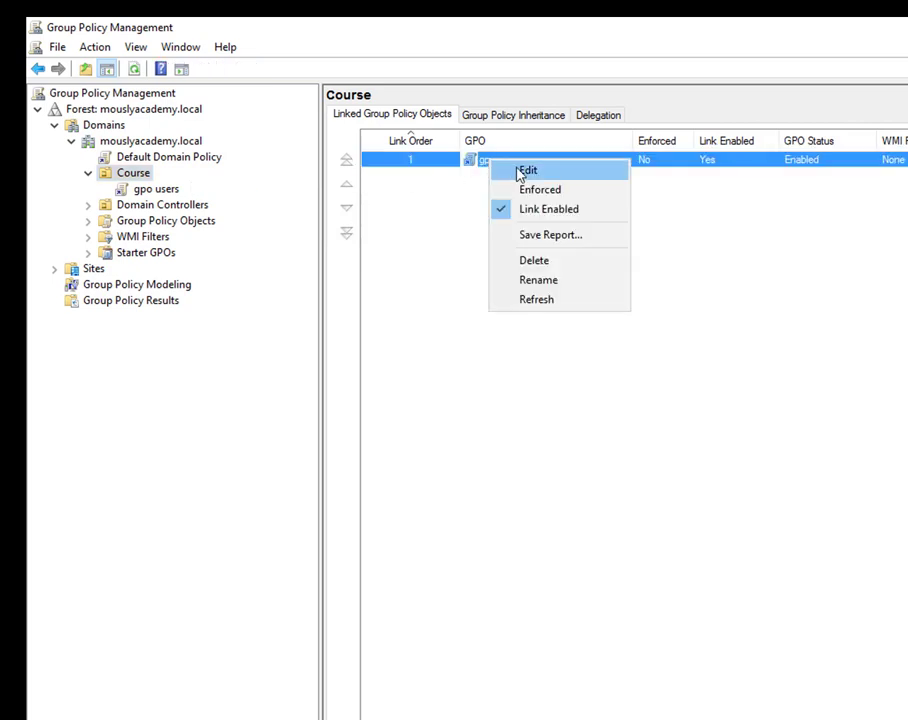
click(521, 171)
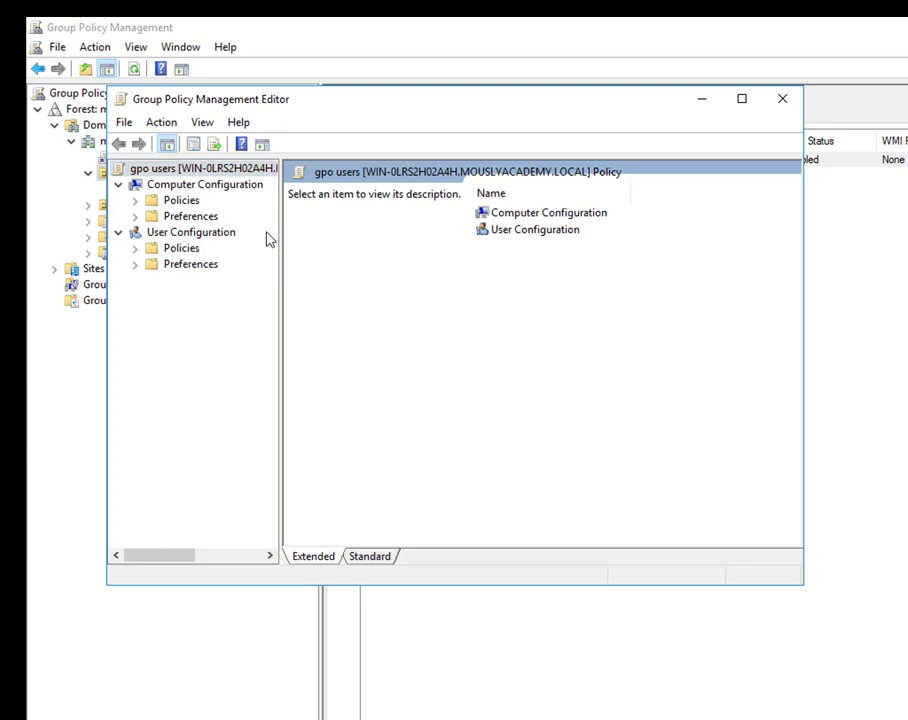
Examine the Security Settings categories under the Computer Configuration policies' Windows Settings
click(135, 201)
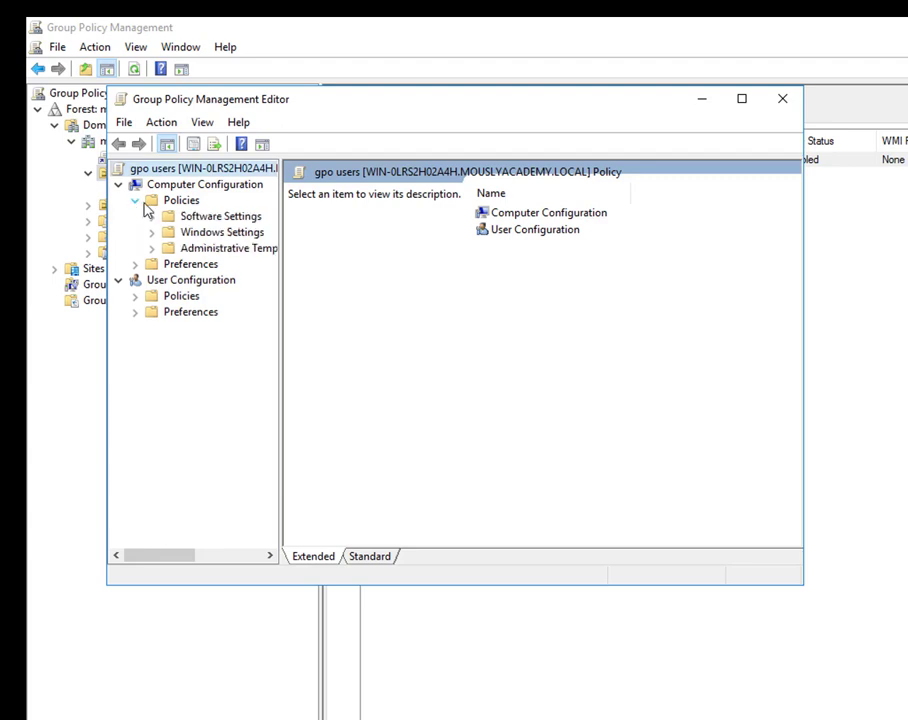
click(135, 201)
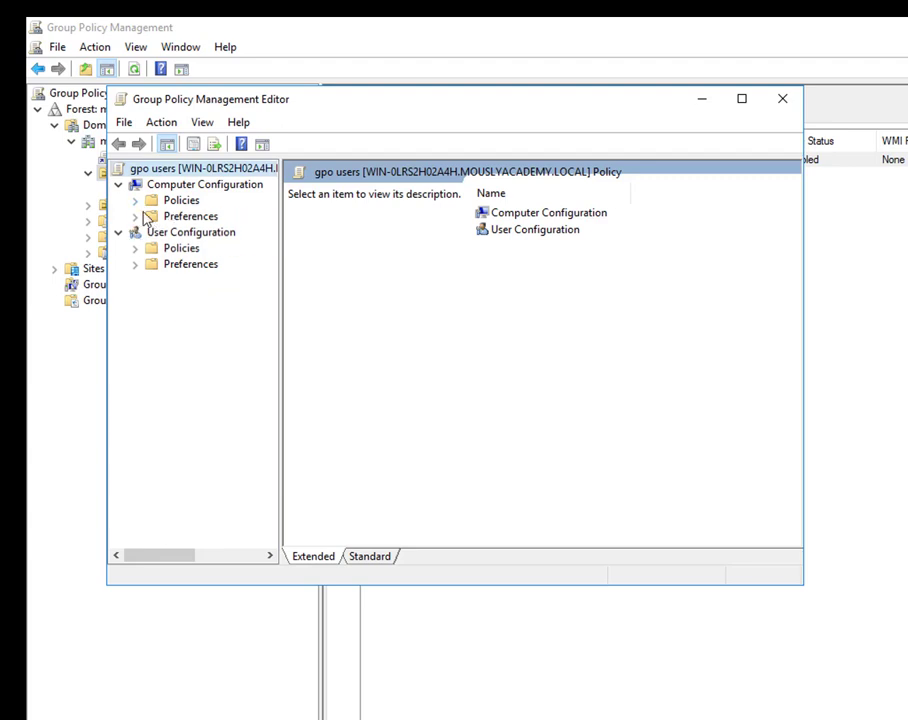
click(135, 201)
click(160, 236)
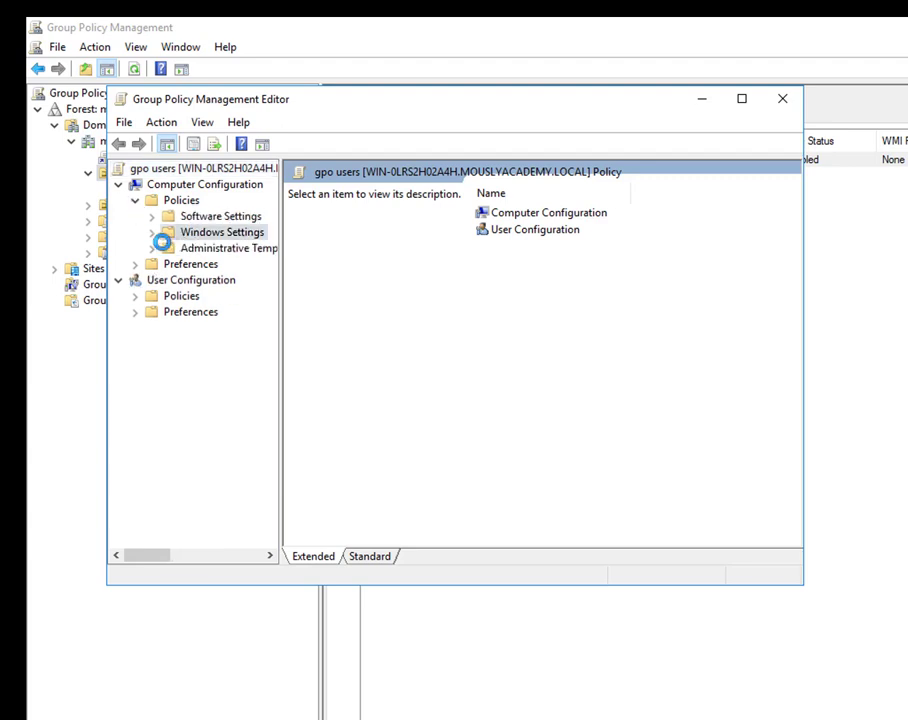
click(153, 234)
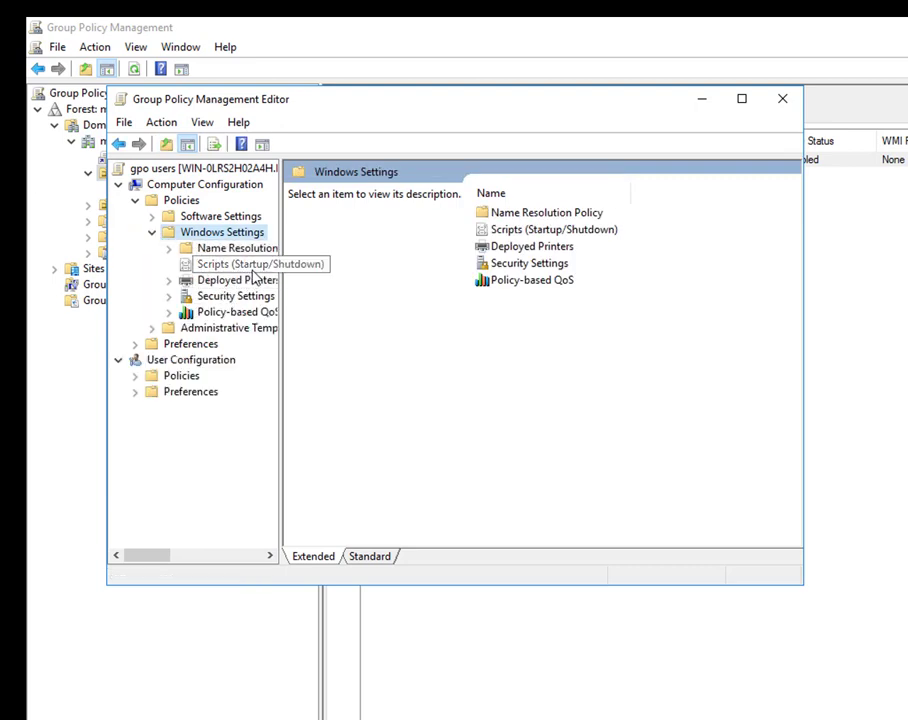
click(232, 298)
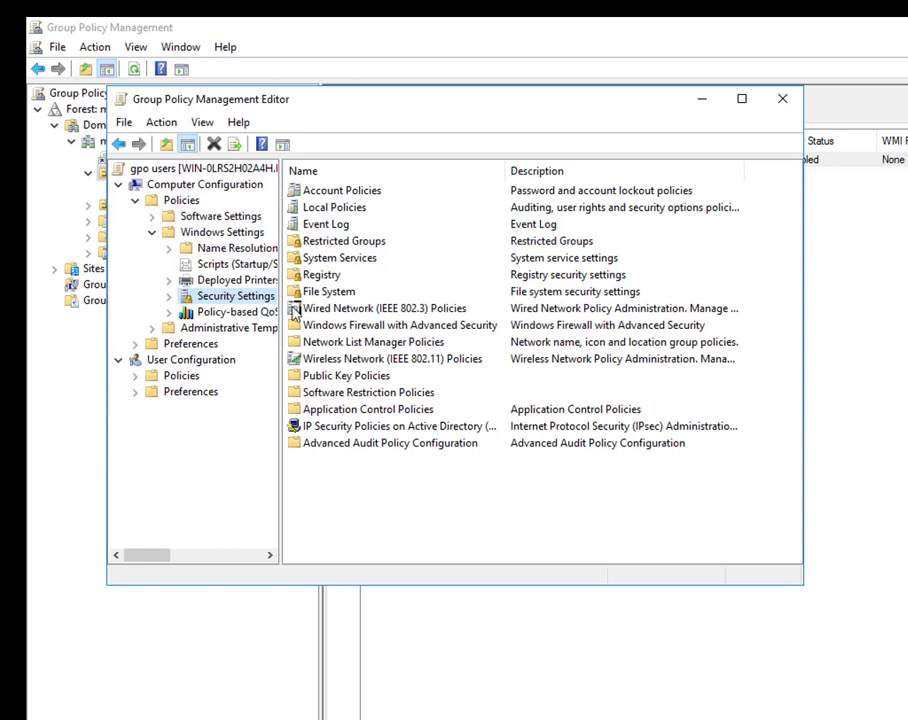
Enable the "Remove Computer icon on the desktop" policy in the Desktop administrative templates under User Configuration
click(137, 392)
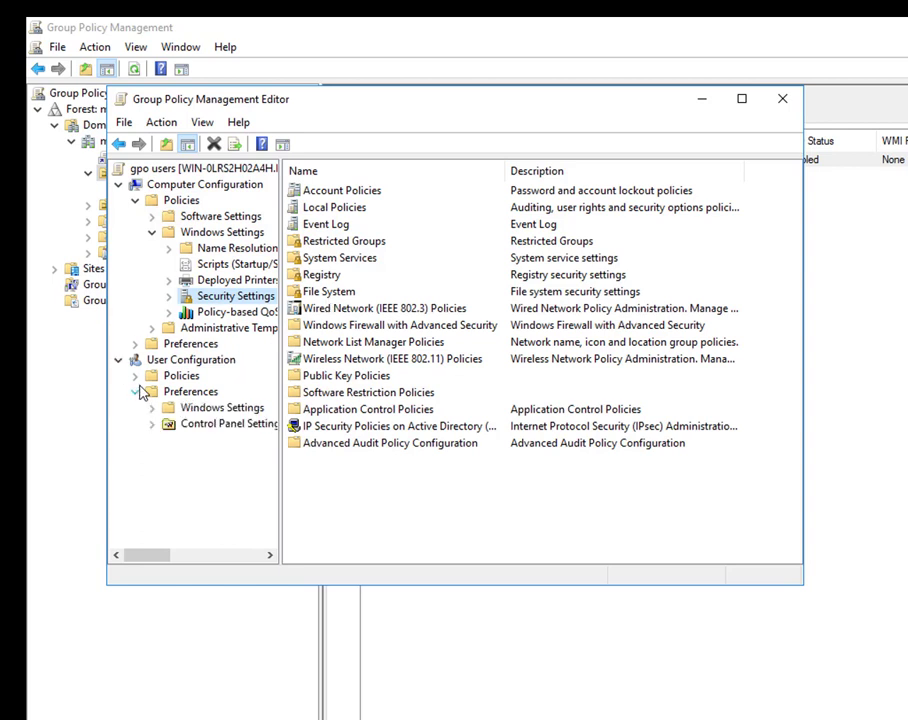
click(135, 375)
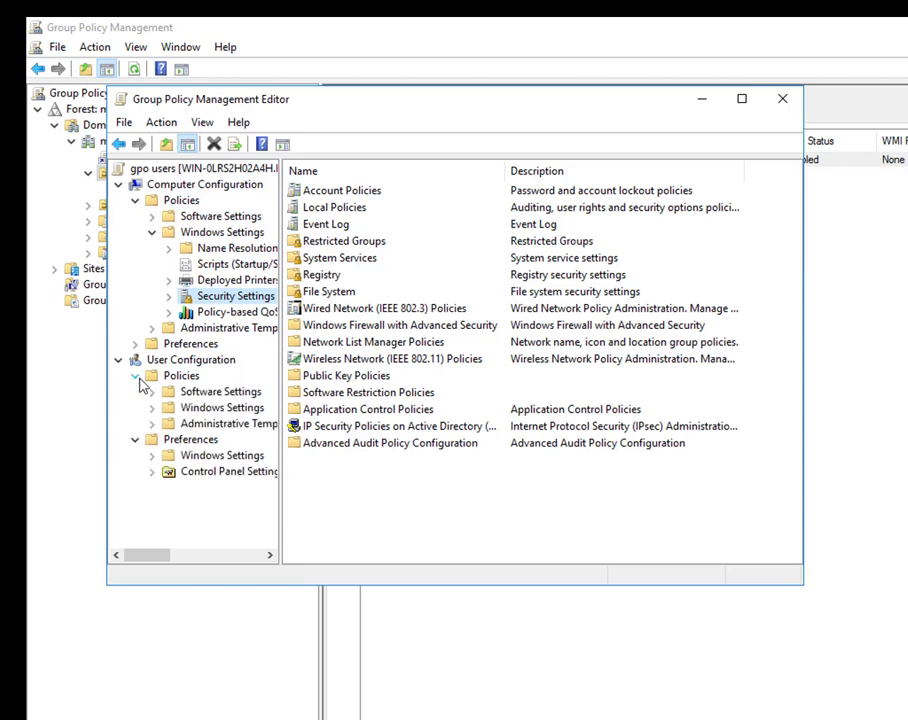
click(214, 428)
click(155, 424)
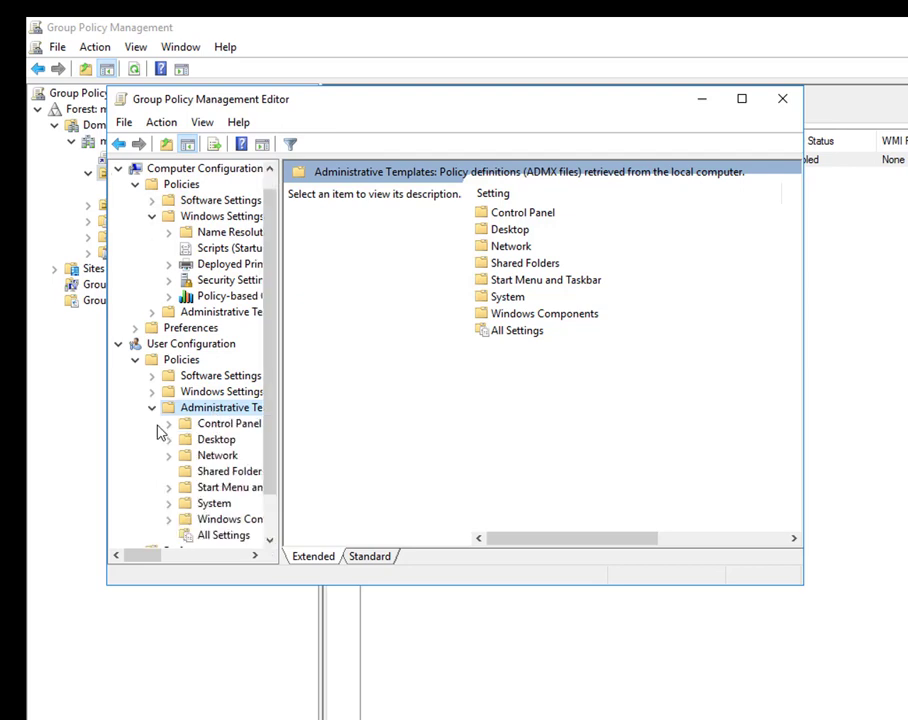
double_click(515, 231)
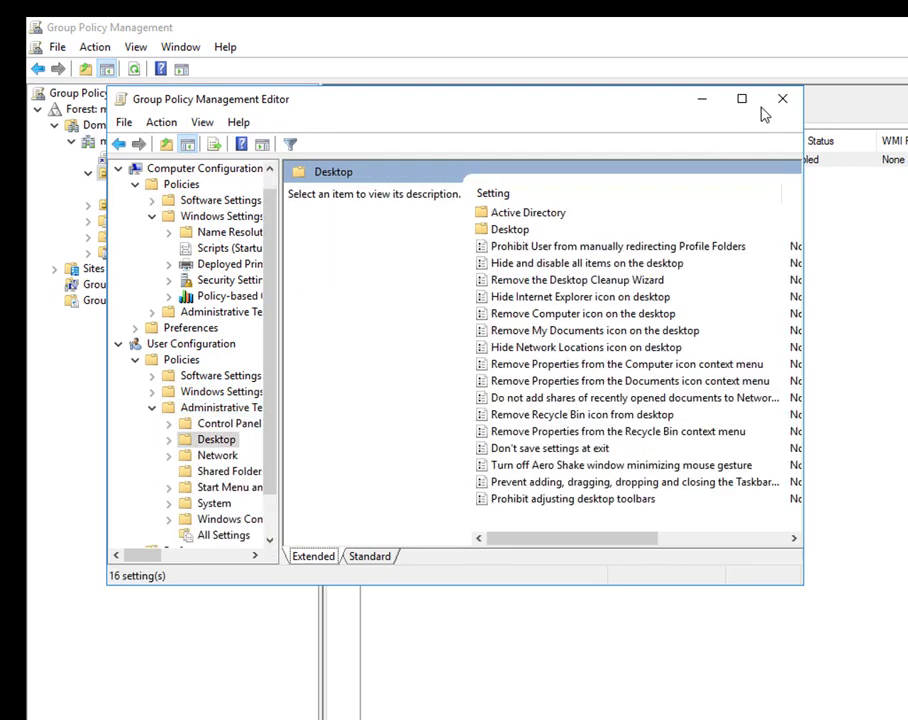
click(743, 99)
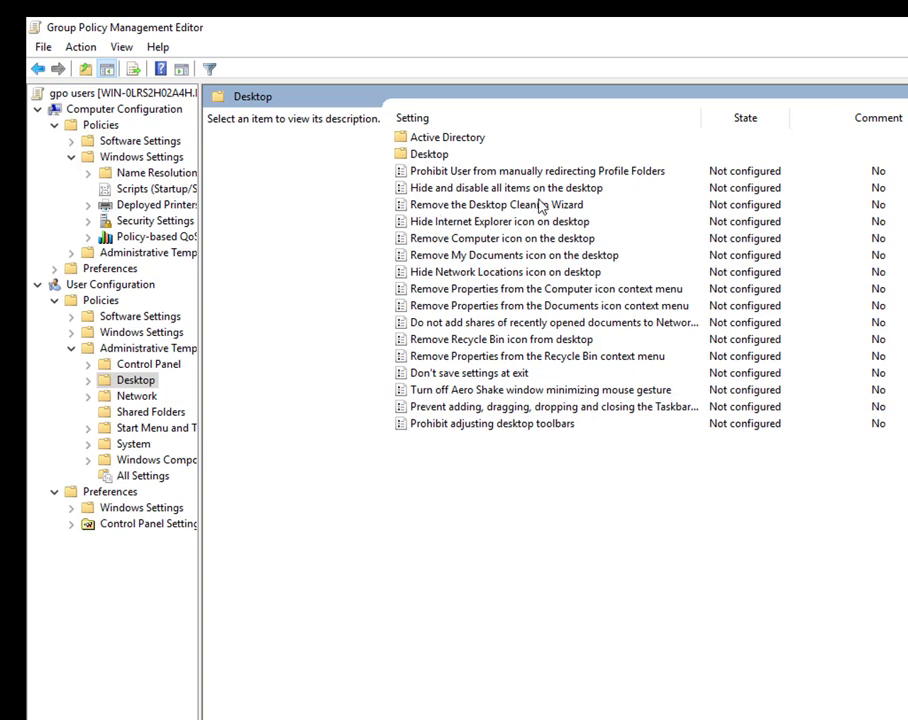
double_click(499, 240)
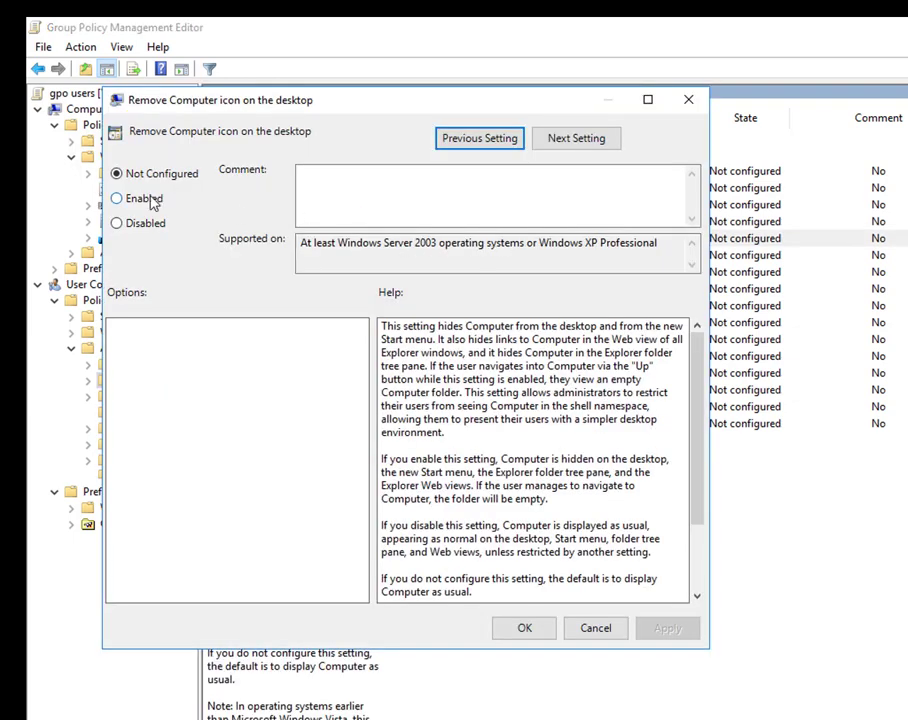
click(150, 201)
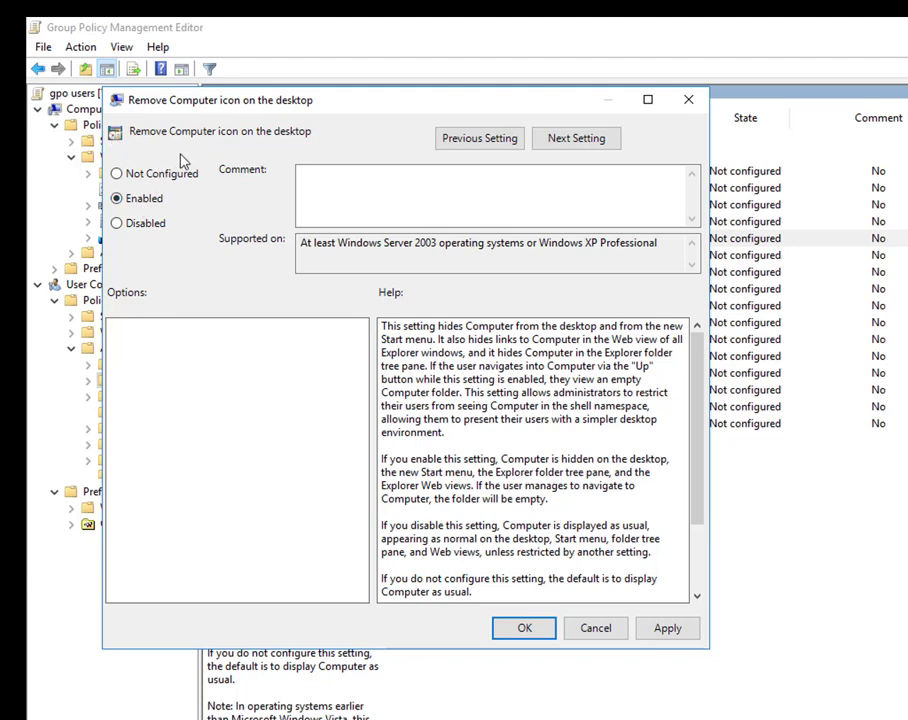
click(521, 628)
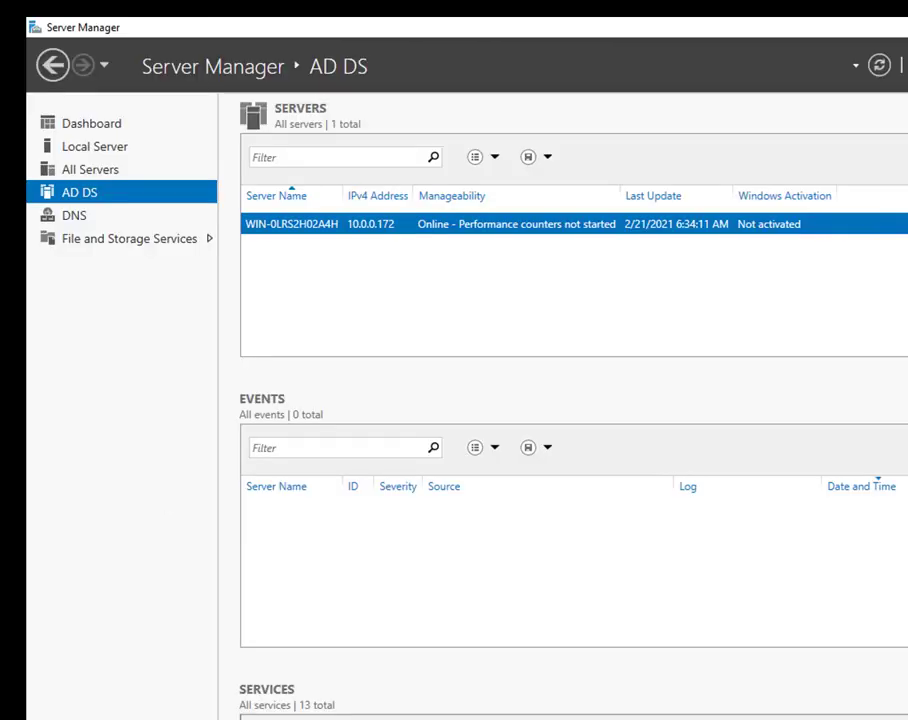
Switch to Server Manager, open Active Directory Users and Computers for the server, and display the Course organizational unit's contents
right_click(291, 224)
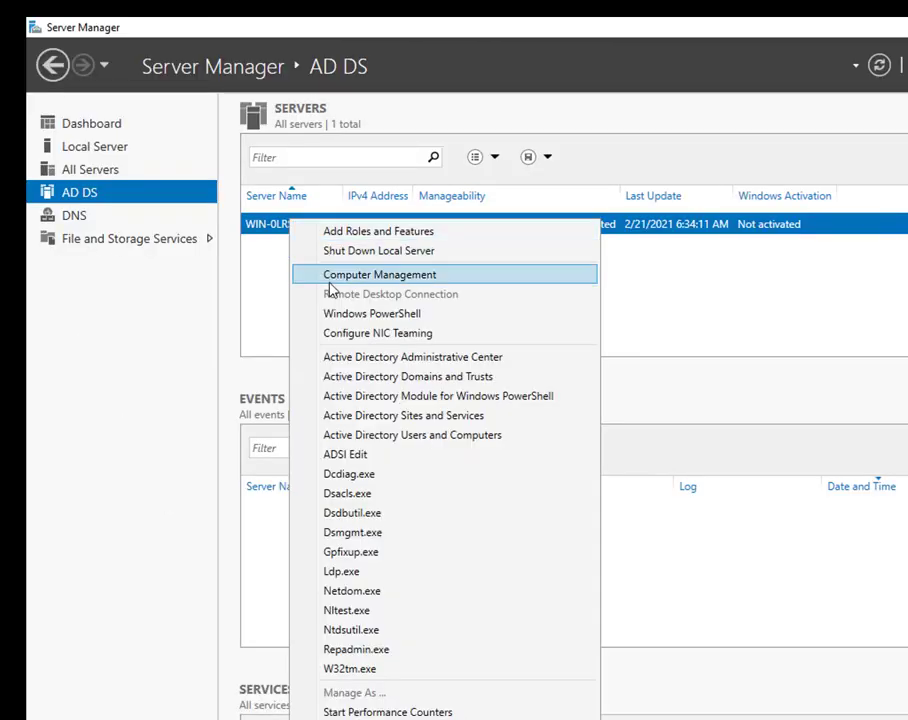
click(400, 437)
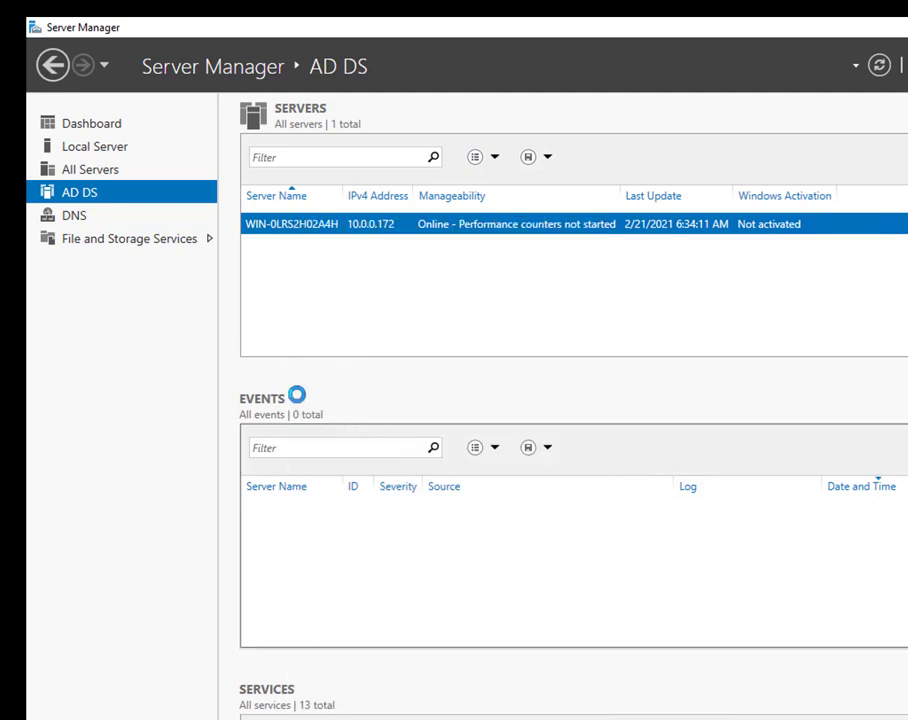
click(152, 257)
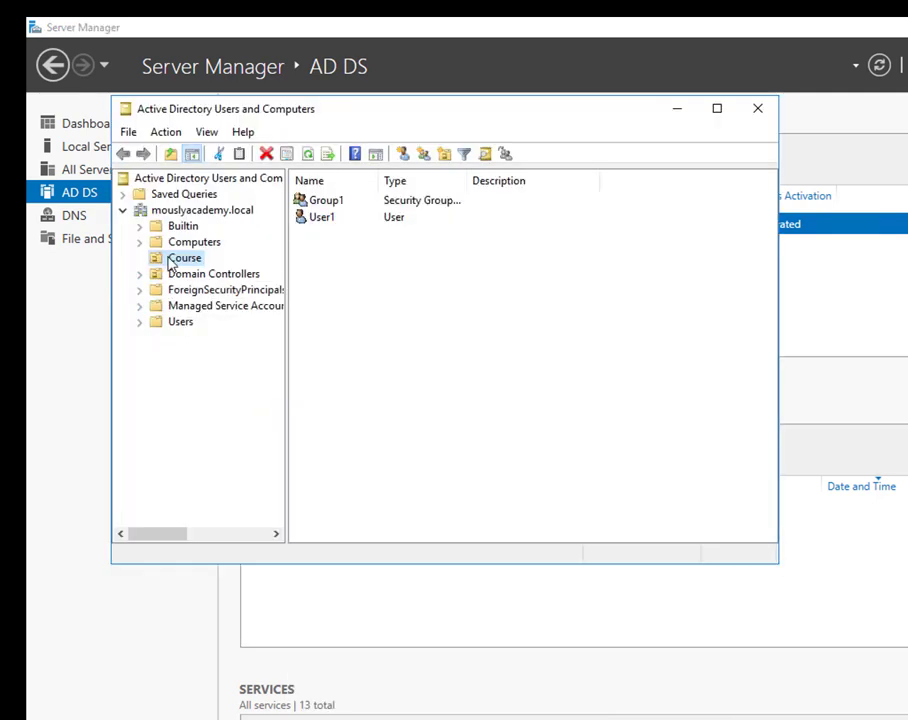
key(F2)
key(Escape)
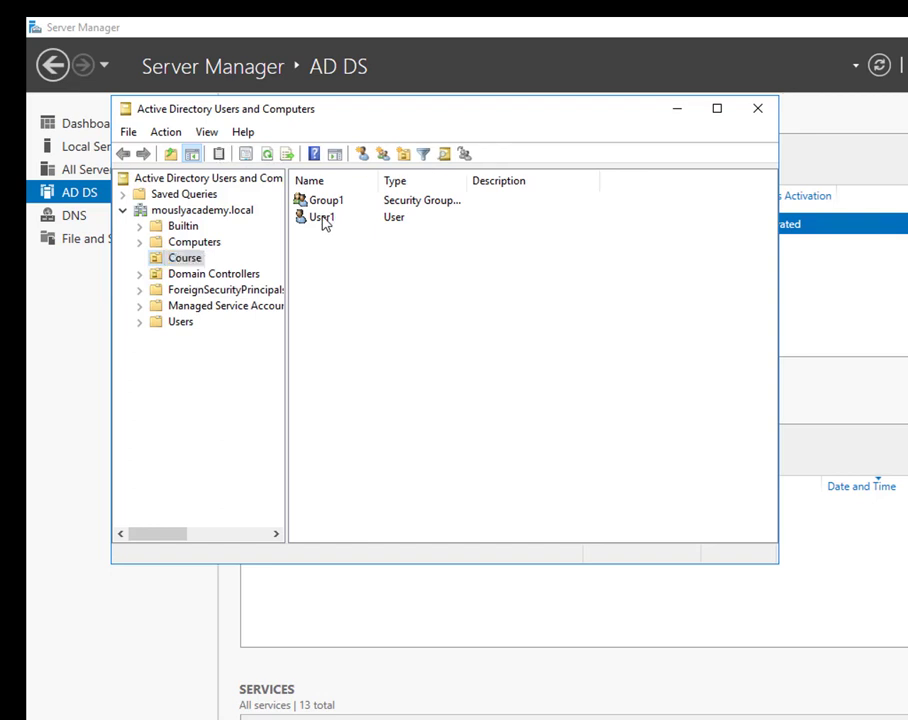
Select User1 in the Course organizational unit, and return to the Group Policy Management Editor for the gpo users policy
click(322, 218)
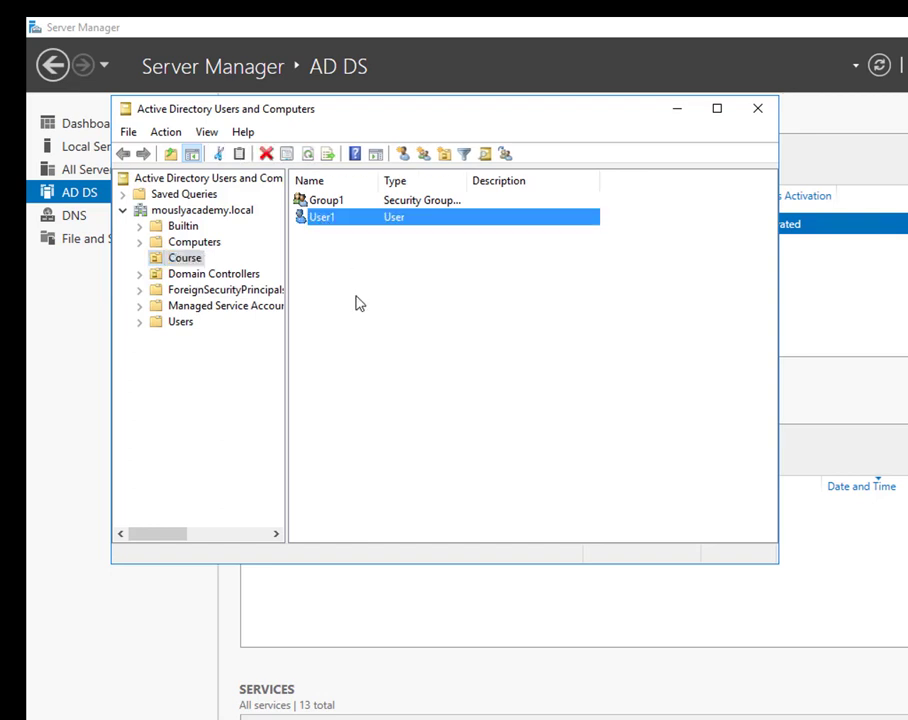
click(678, 112)
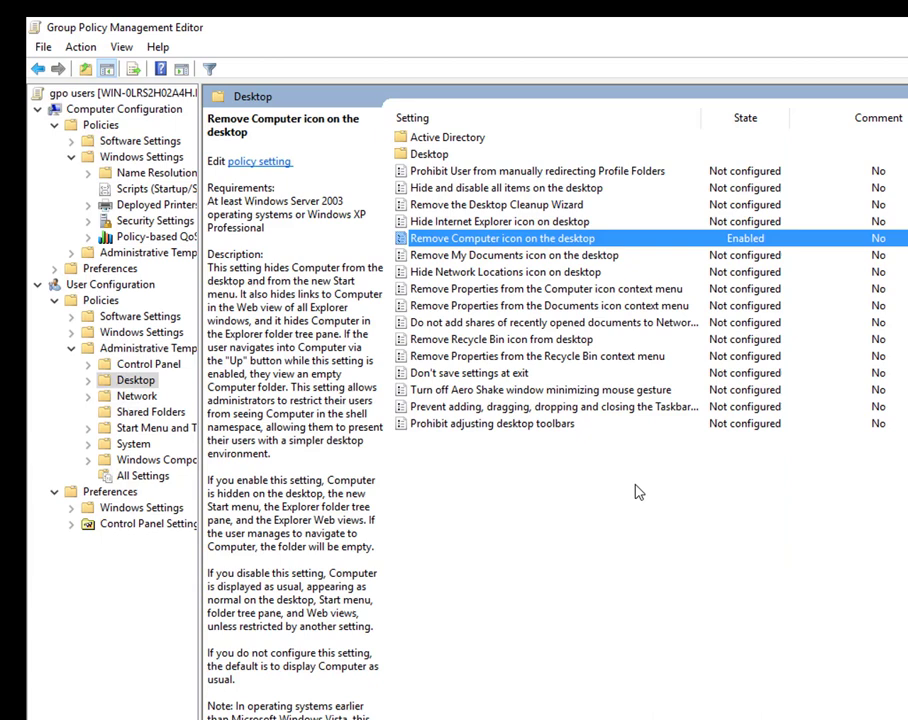
click(608, 551)
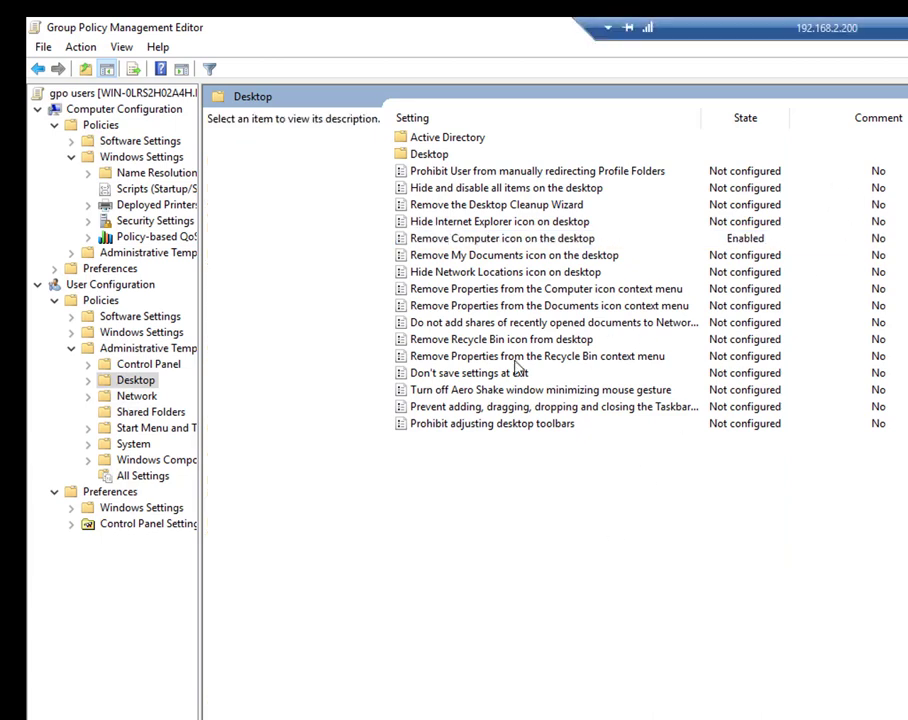
Try the Enabled option of the Lock the Taskbar policy in User Configuration's Start Menu and Taskbar templates, and discard the change
click(156, 428)
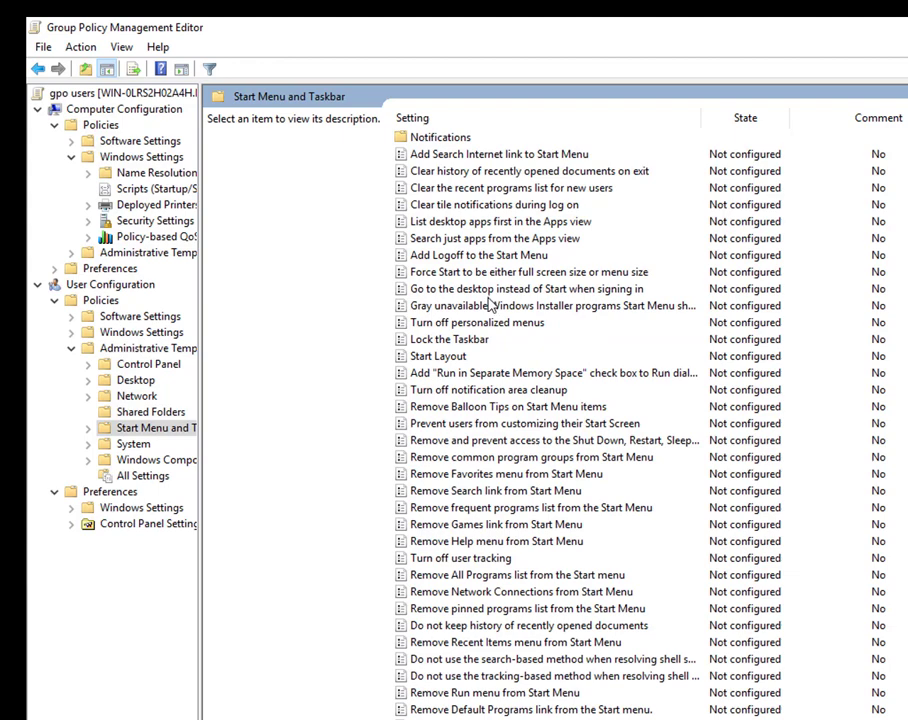
scroll(432, 308, down, 1)
click(452, 290)
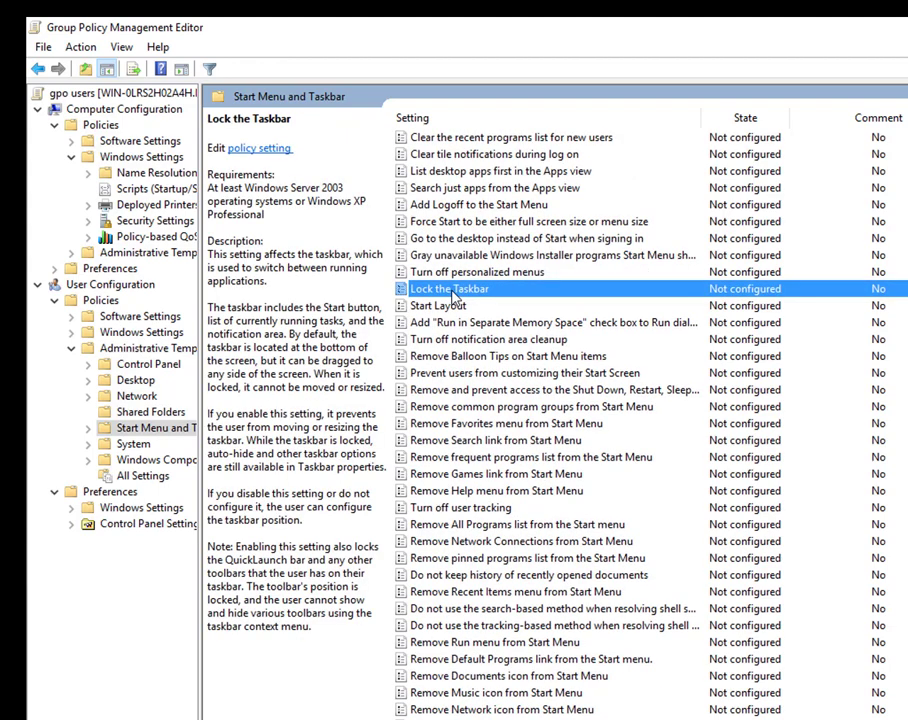
double_click(452, 290)
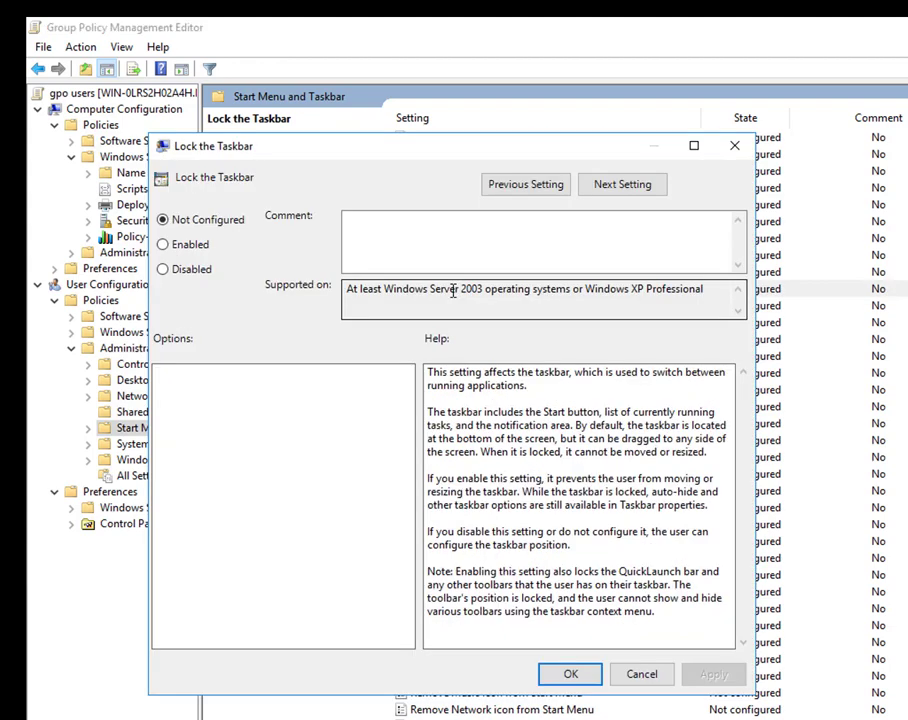
click(181, 248)
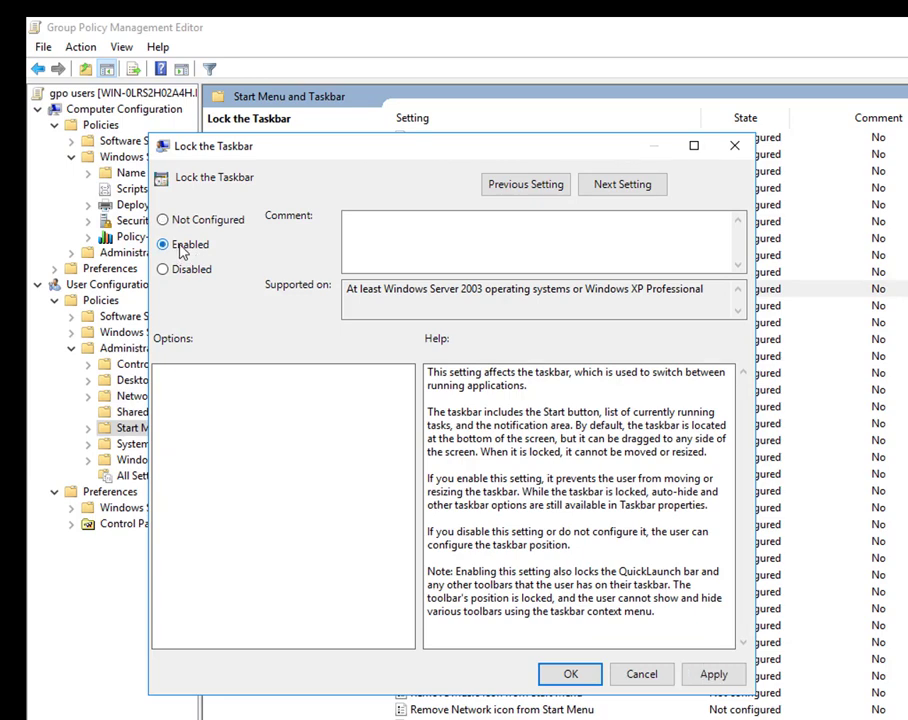
click(638, 673)
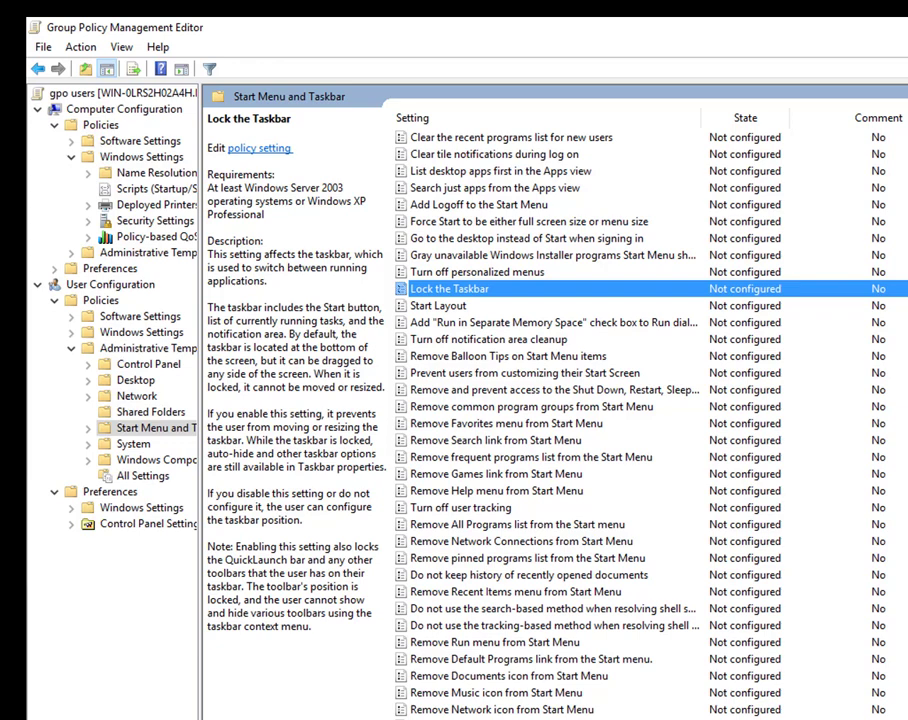
View the Remove Search Computer link policy and try enabling Remove Clock from the system notification area, cancelling both without saving
double_click(500, 716)
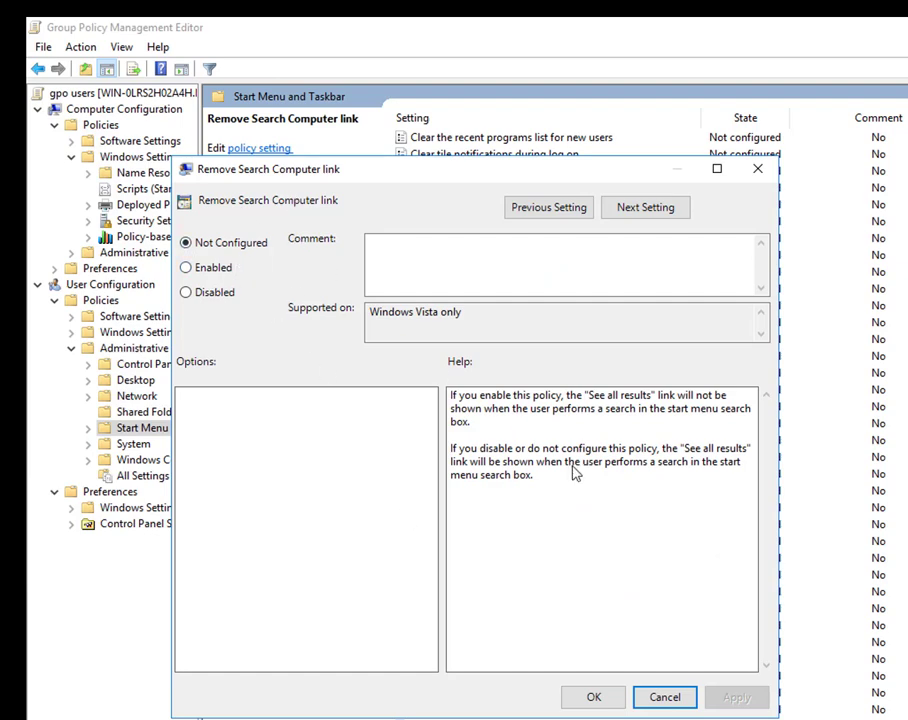
click(650, 693)
scroll(643, 680, down, 4)
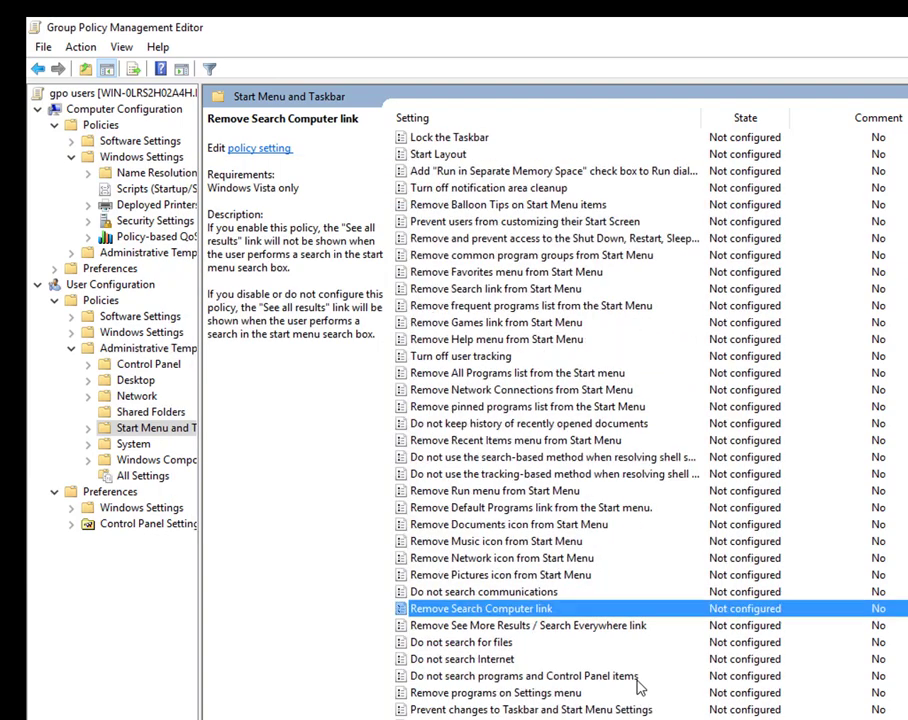
scroll(643, 668, down, 2)
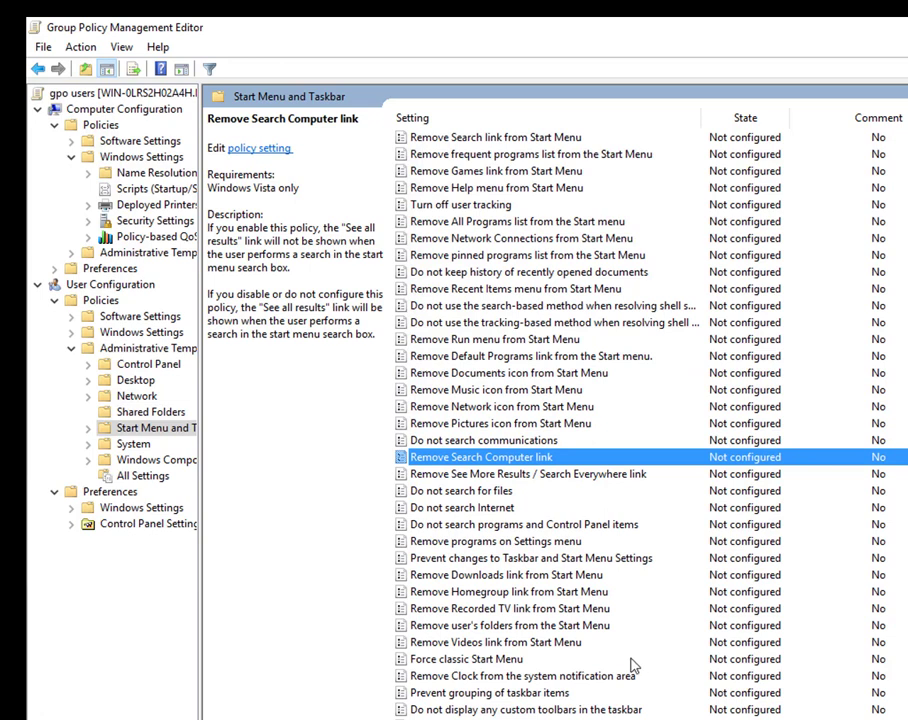
scroll(523, 657, down, 1)
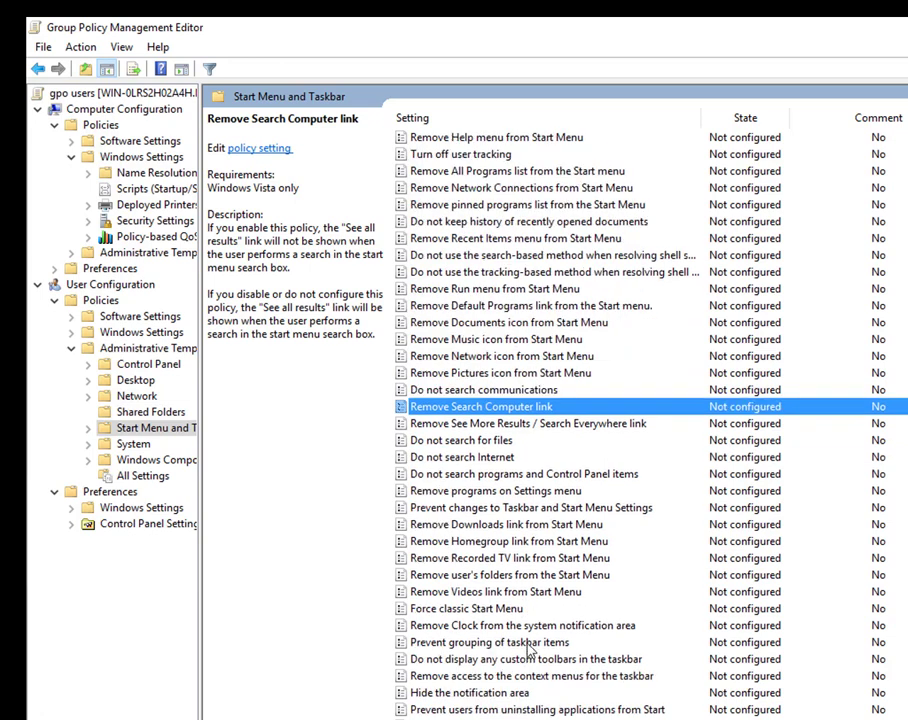
double_click(533, 627)
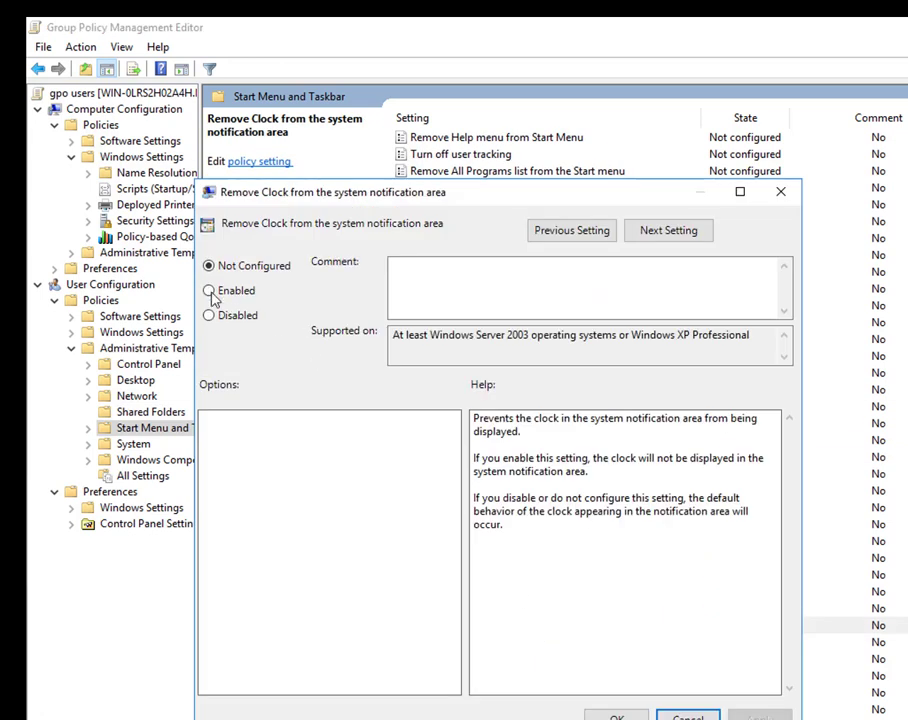
click(209, 290)
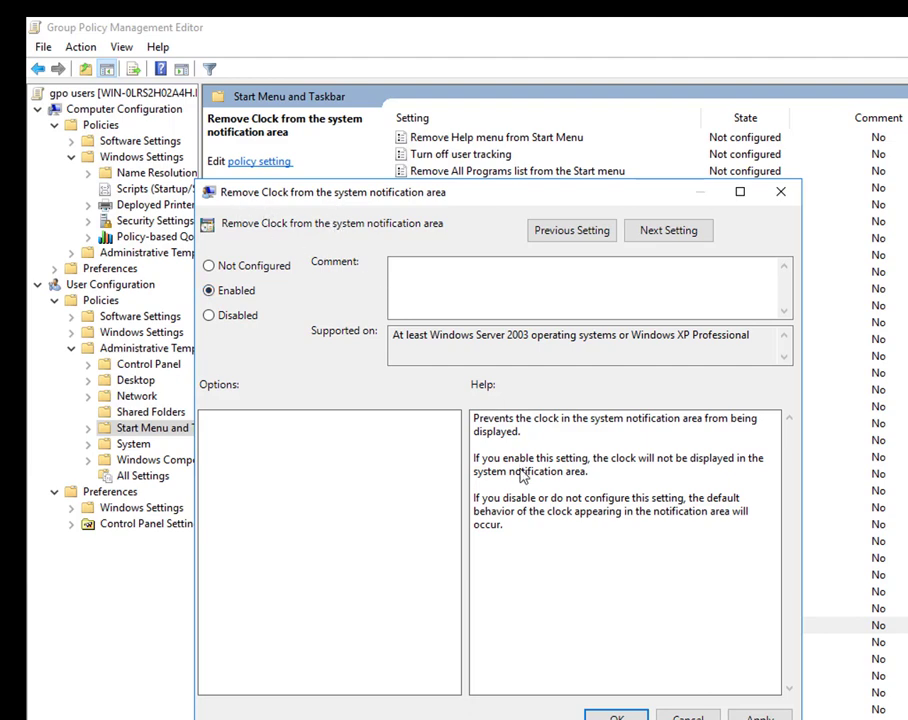
click(690, 716)
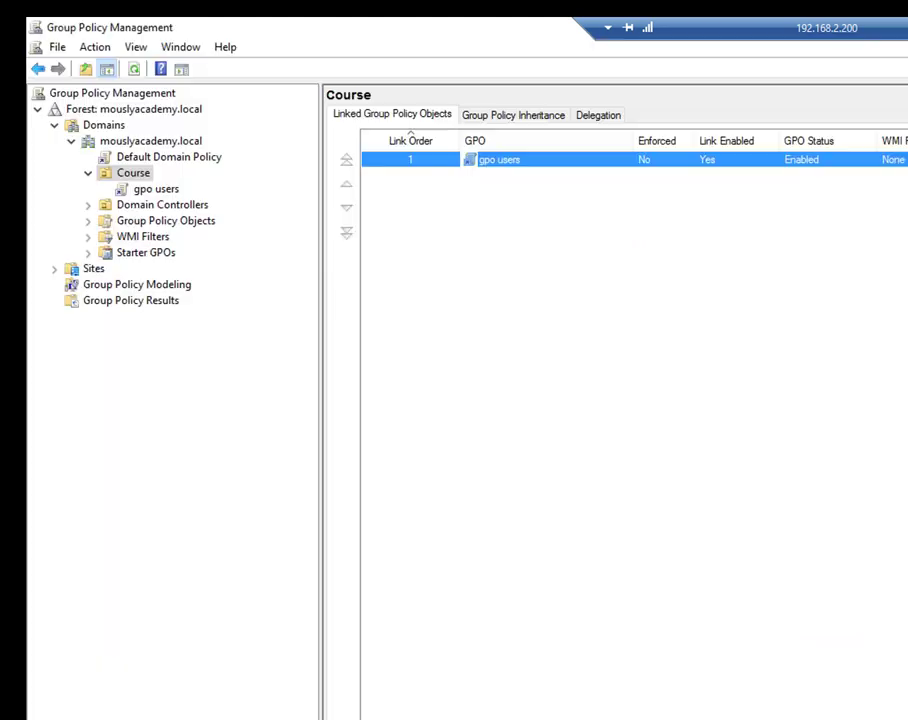
Open the gpo users GPO under the Course OU in Group Policy Management and examine its details, including domain and owner
click(145, 190)
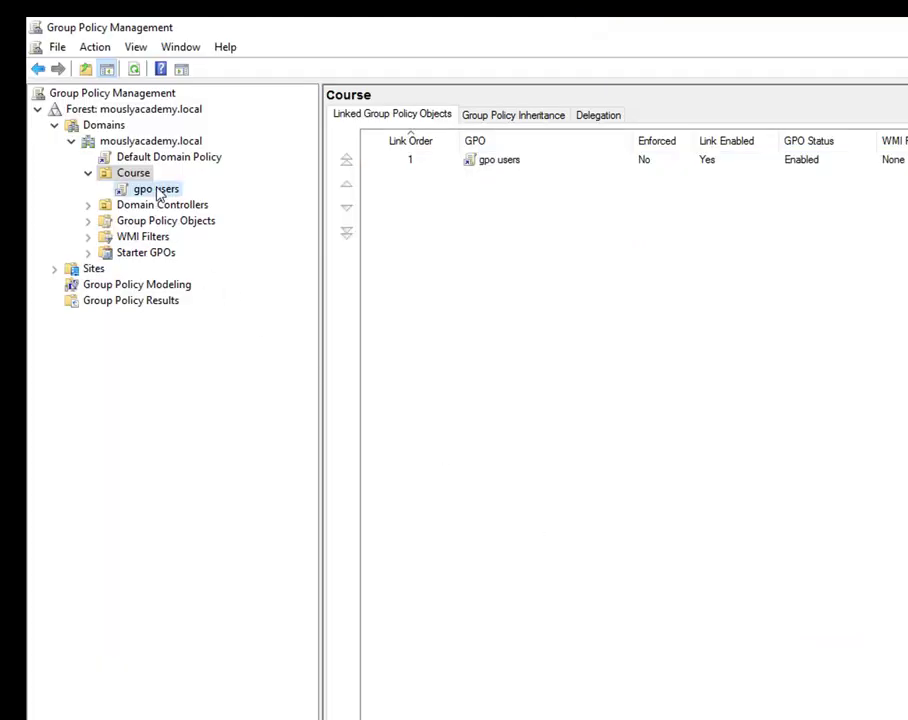
click(721, 500)
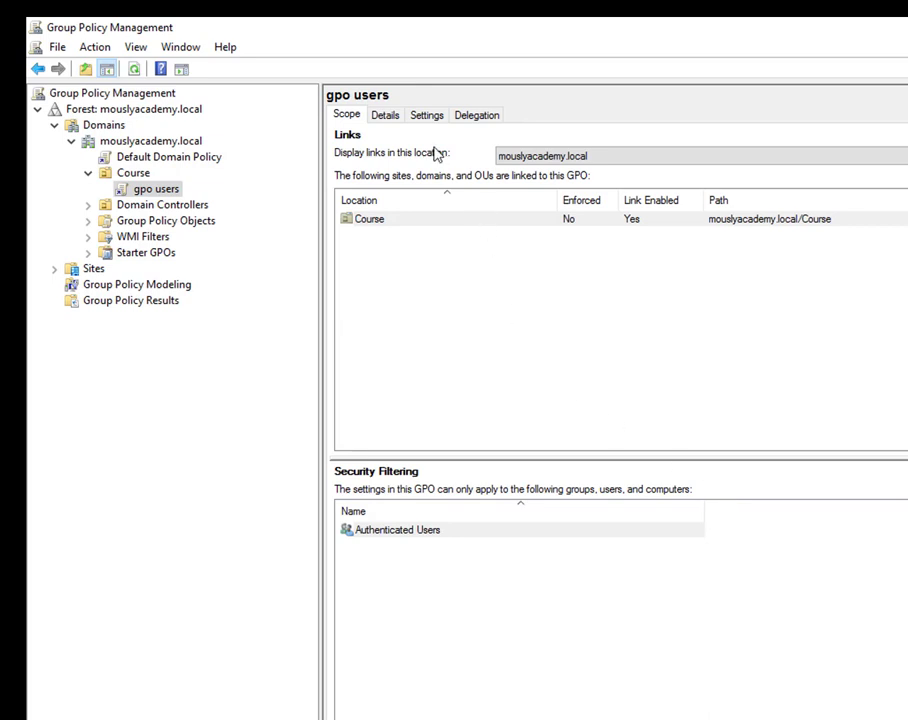
click(391, 117)
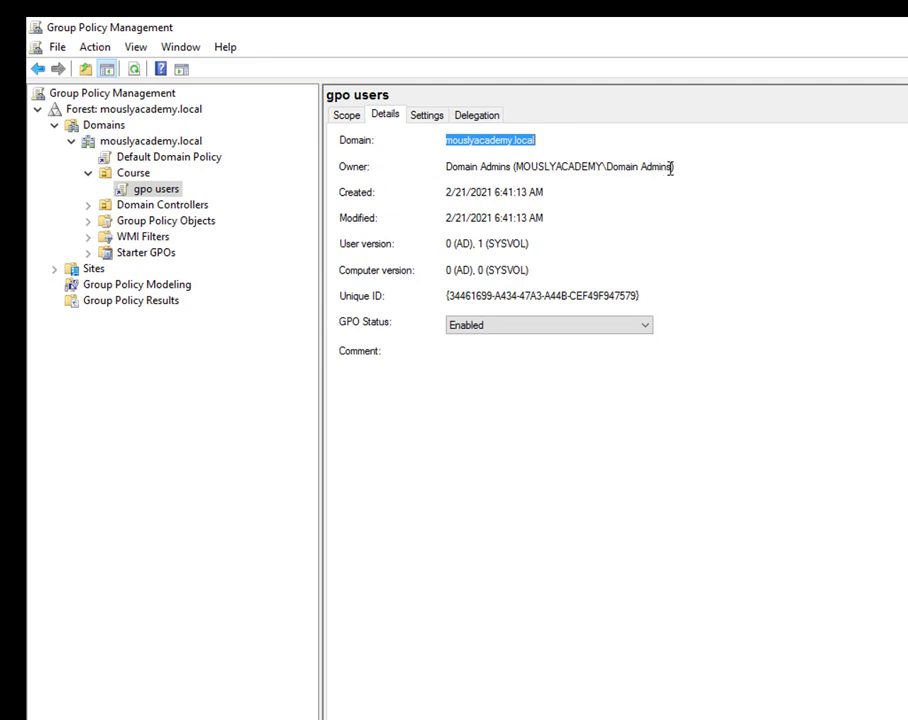
drag(671, 168, 531, 172)
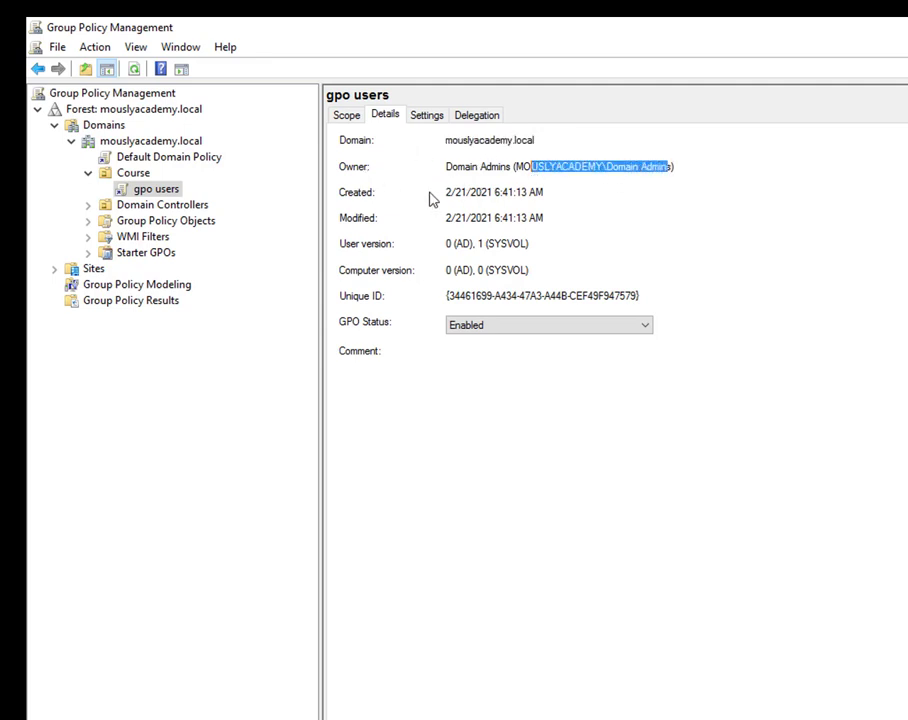
click(484, 140)
double_click(484, 140)
click(484, 140)
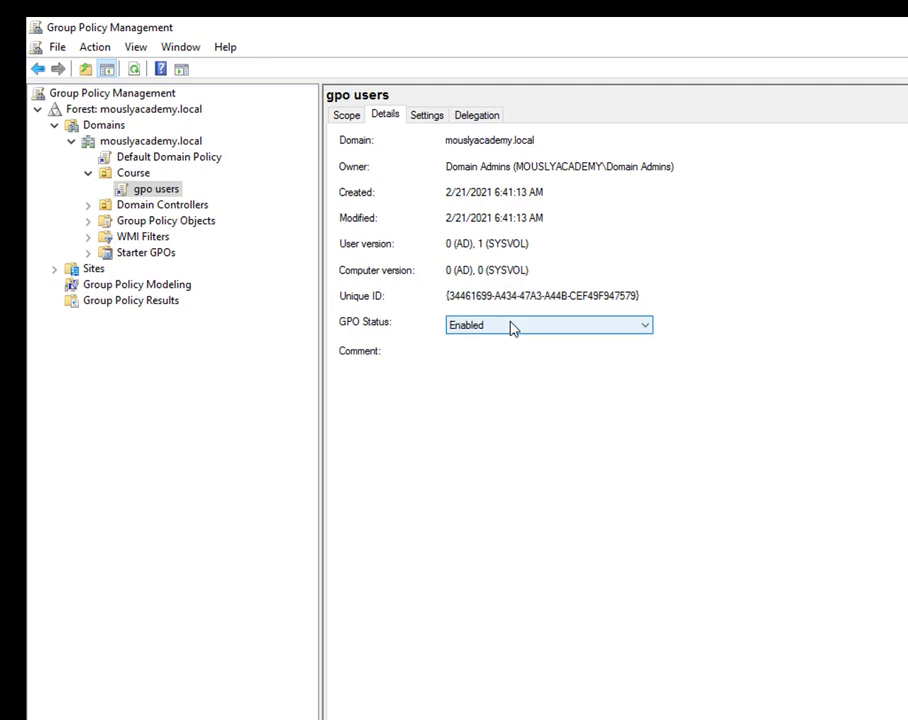
Display the settings report of the gpo users GPO, dismissing the blocked-content warning, and review its configured policies
click(438, 116)
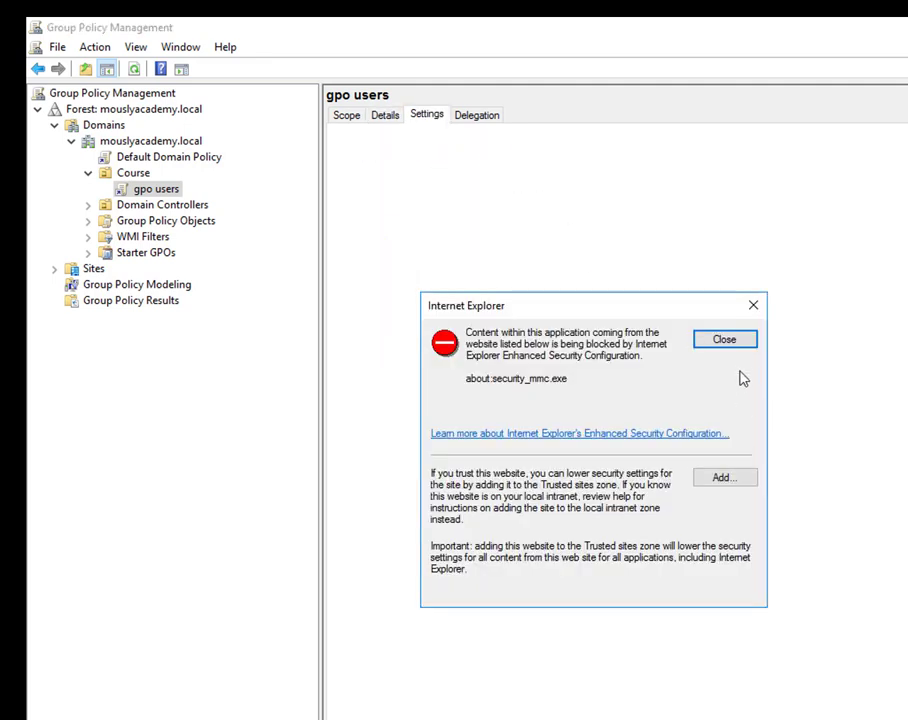
click(752, 340)
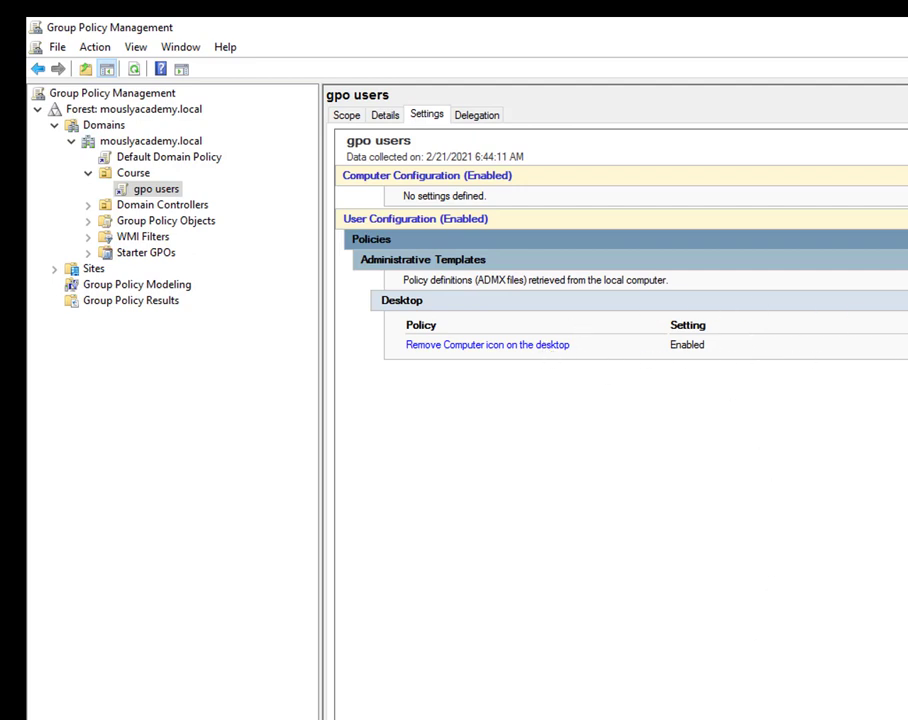
scroll(620, 400, right, 3)
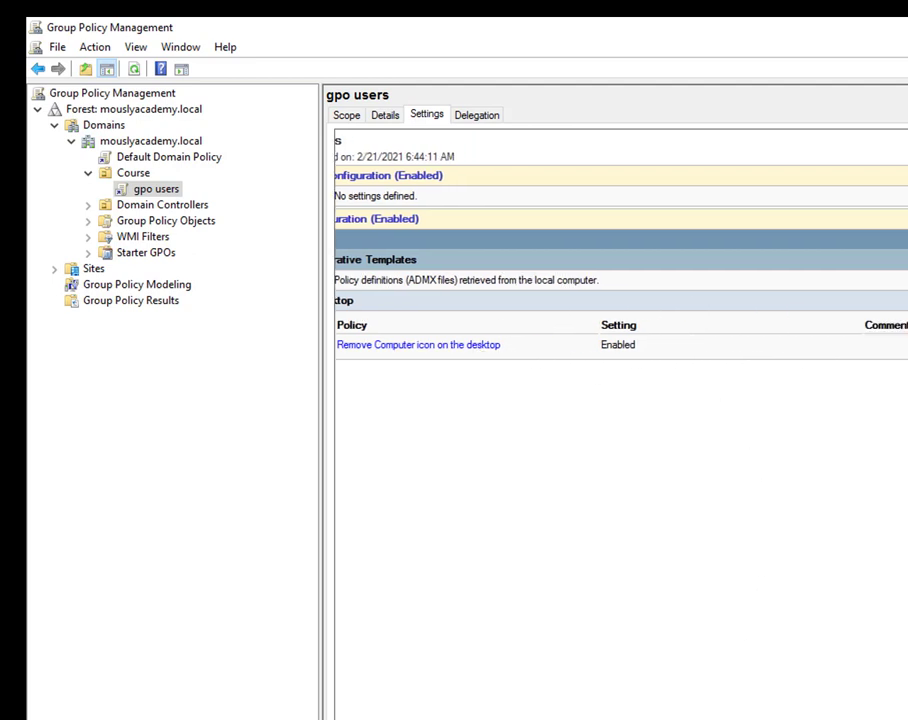
scroll(620, 400, left, 3)
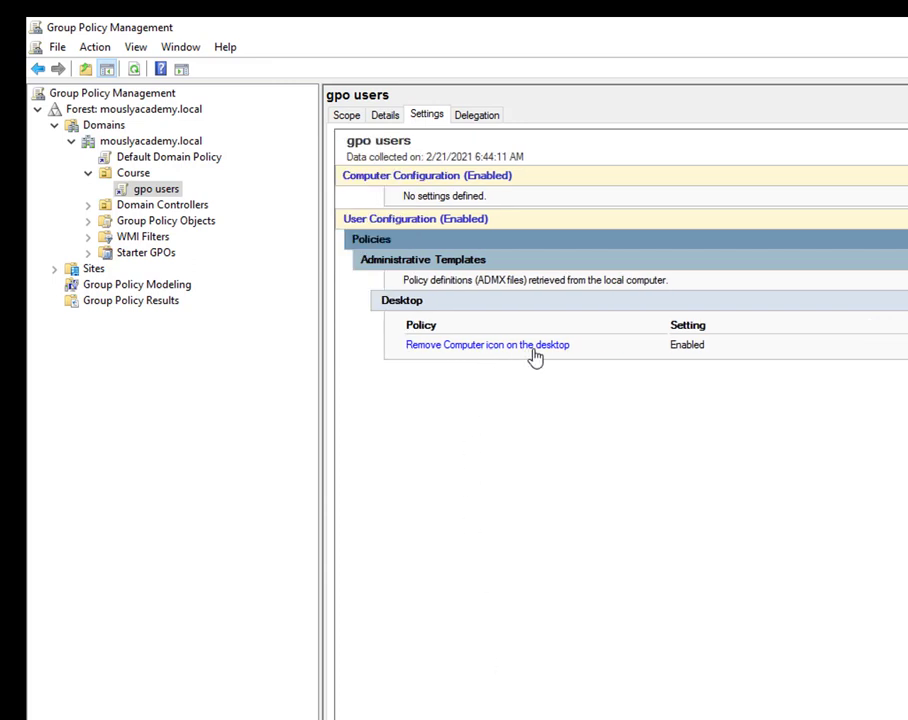